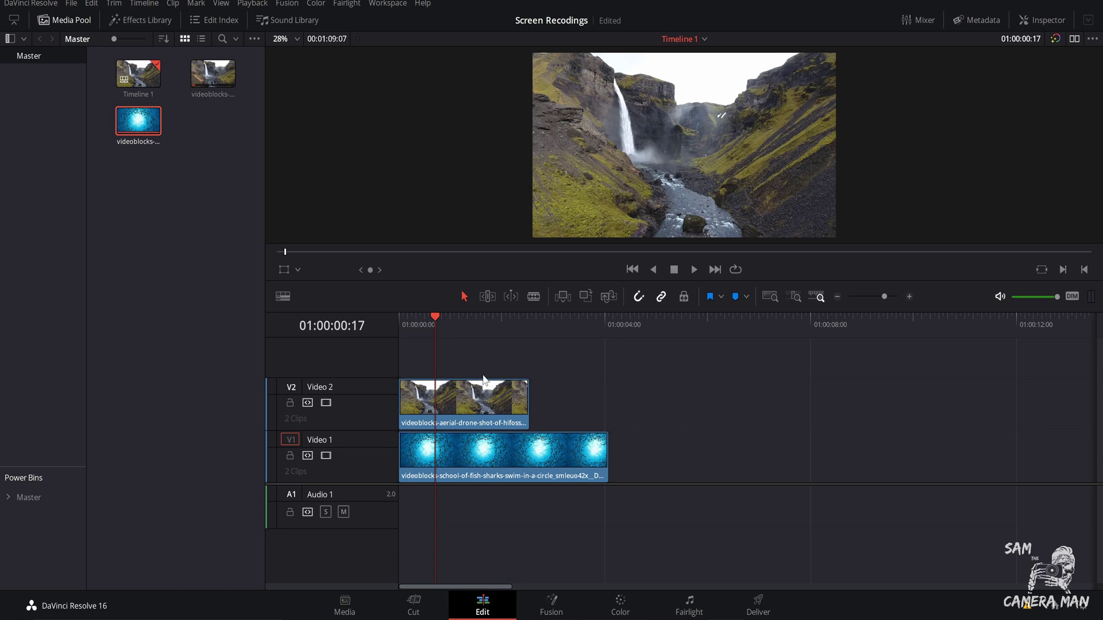
Combine the waterfall and fish clips on the timeline into a new Fusion clip and open it on the Fusion page
drag(470, 352, 470, 457)
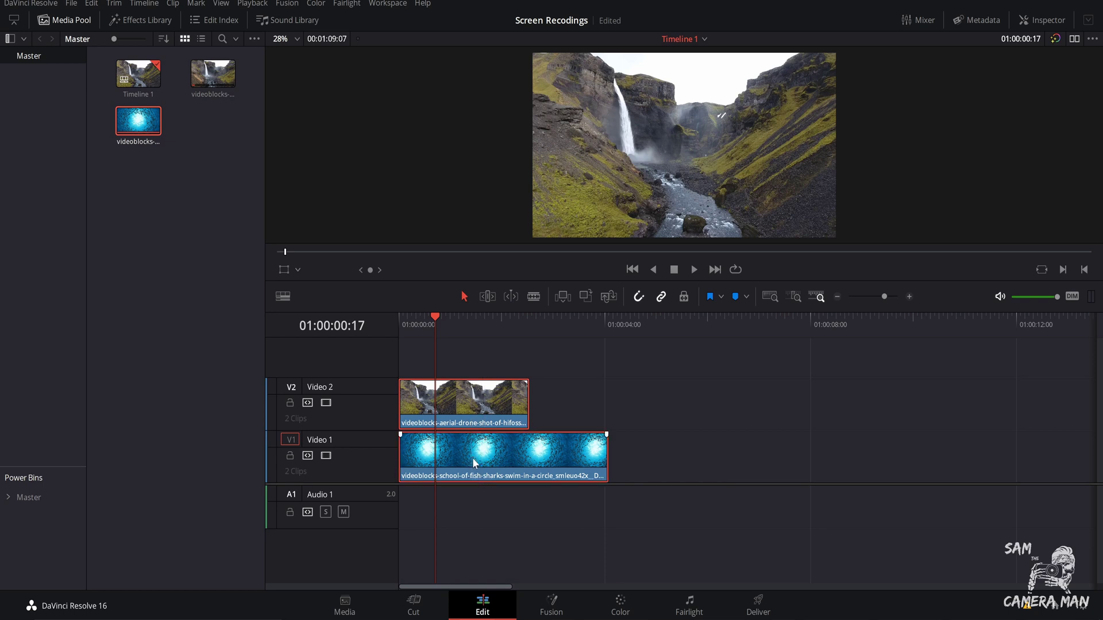
right_click(473, 459)
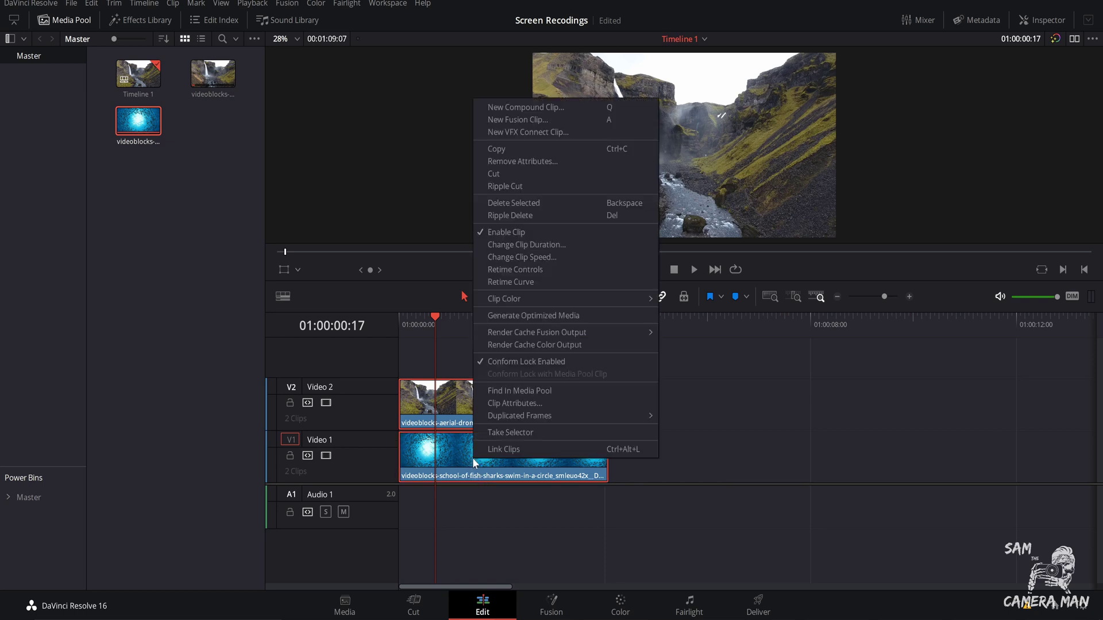
click(505, 120)
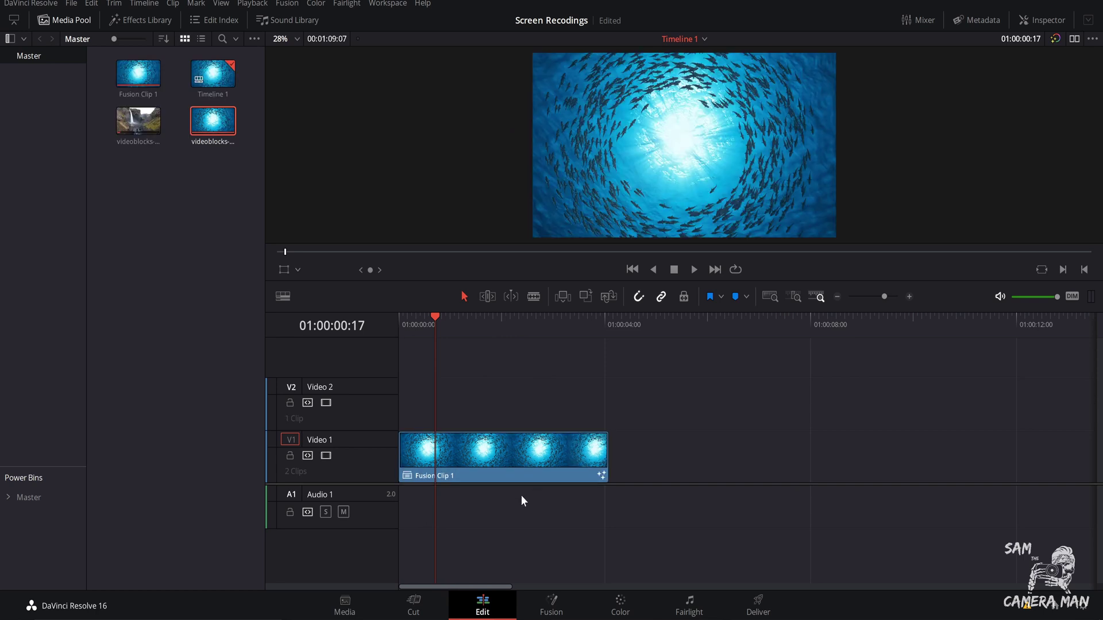
drag(432, 326, 442, 326)
click(555, 607)
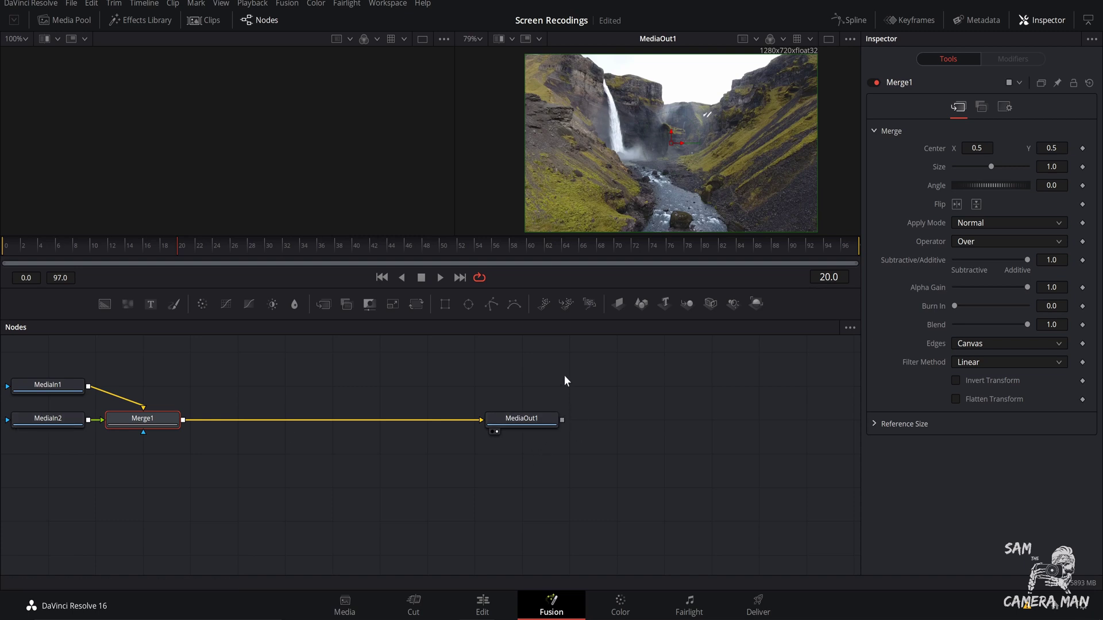
Switch to a single viewer and enlarge the viewer area and its image above the node graph
click(828, 38)
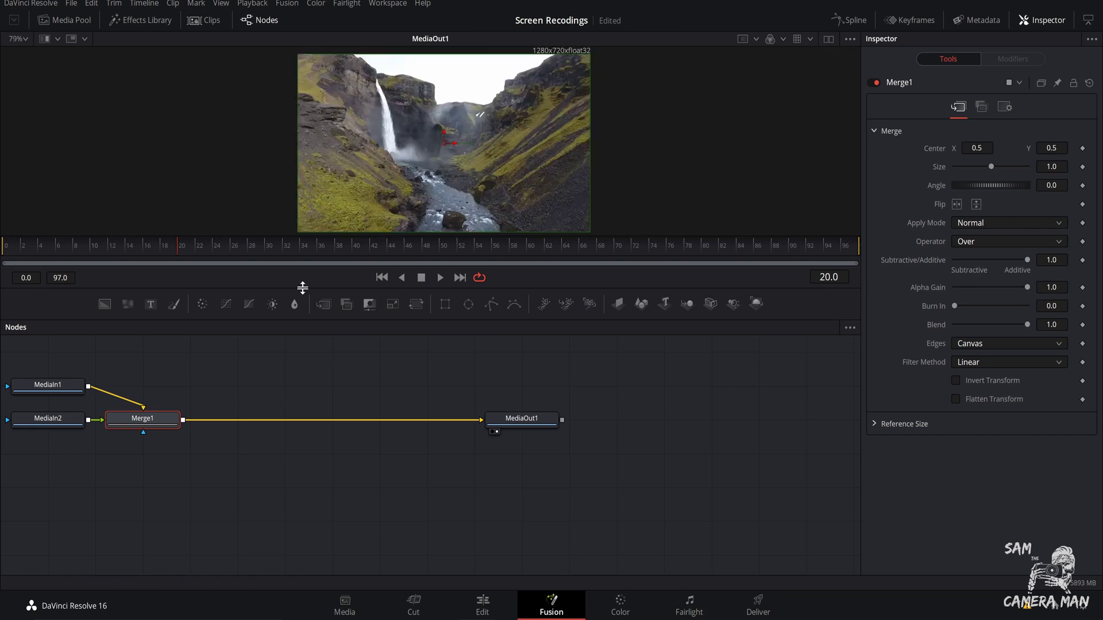
drag(302, 288, 298, 388)
scroll(388, 218, up, 3)
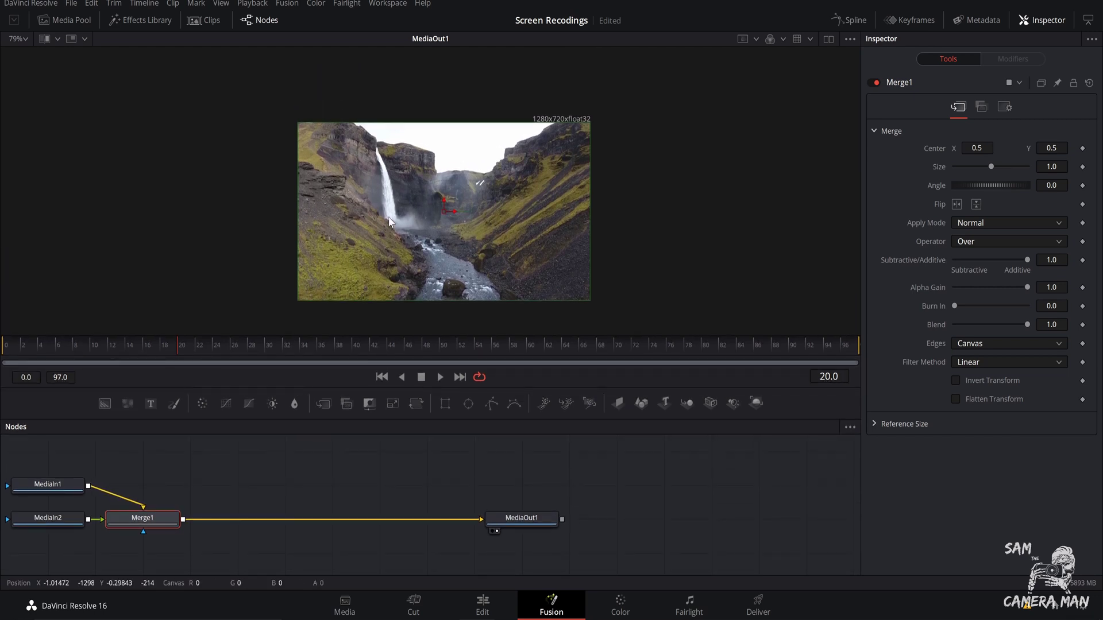
Place MediaIn1 above Merge1 with Merge1 shifted closer to MediaOut1, and show MediaIn1 in the viewer
drag(64, 482, 190, 463)
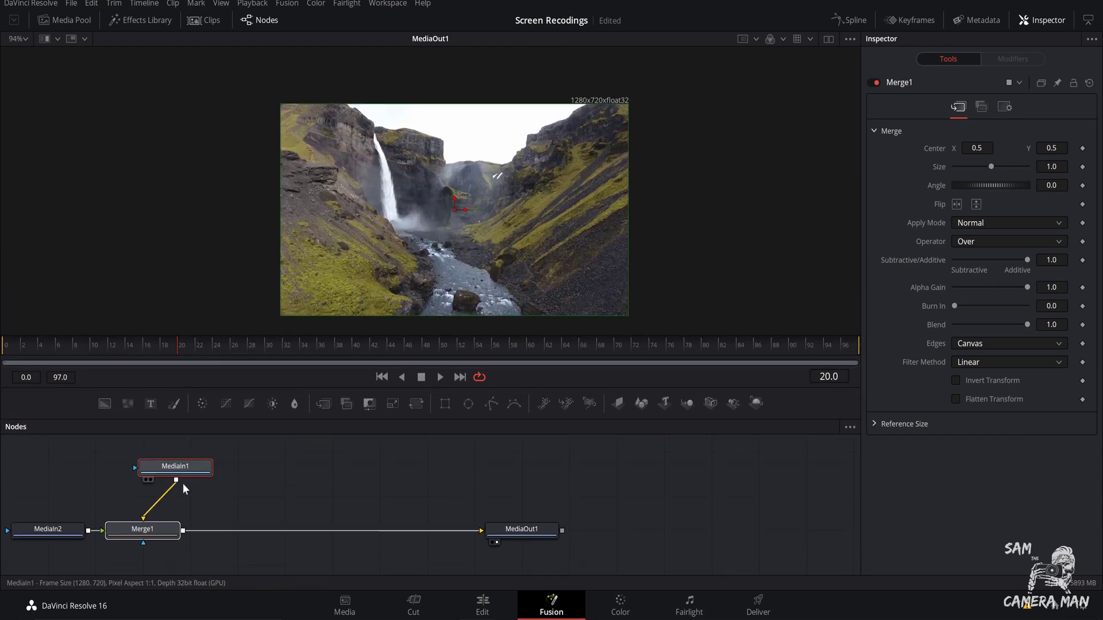
click(181, 541)
click(167, 545)
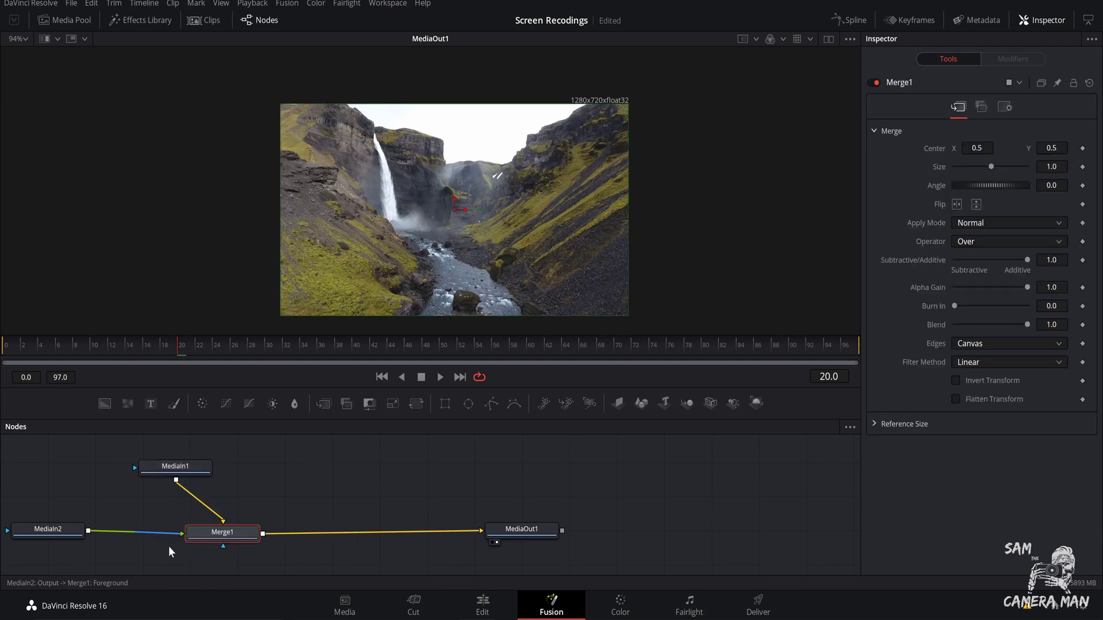
mouse_move(168, 546)
mouse_down()
mouse_move(247, 549)
mouse_move(99, 533)
mouse_move(181, 546)
mouse_move(181, 534)
mouse_up()
drag(185, 472, 367, 250)
click(250, 469)
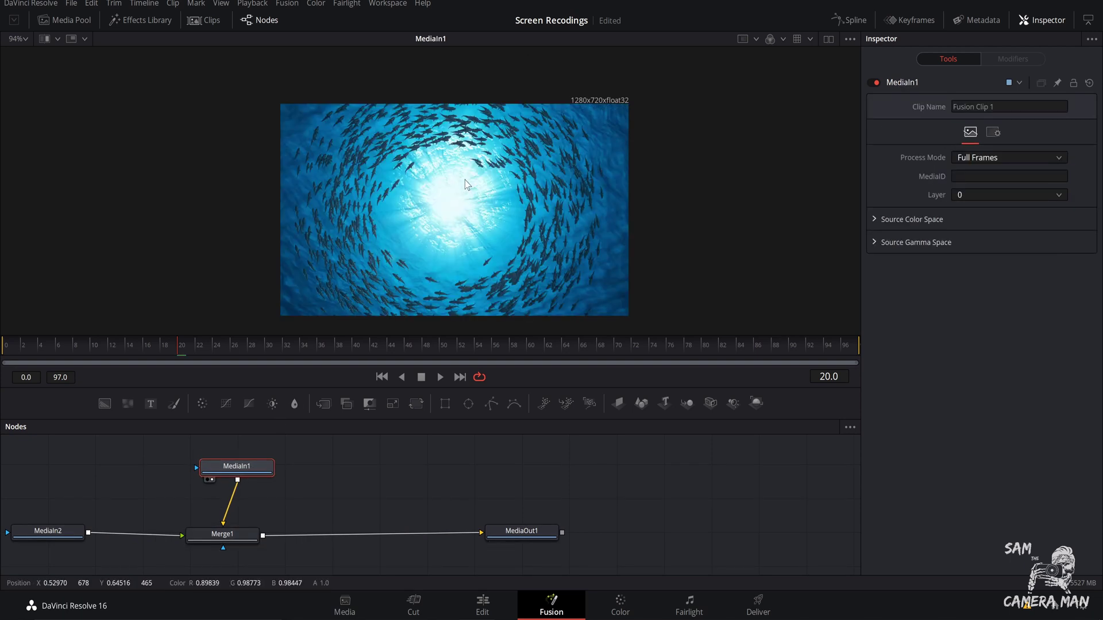
Rename the MediaIn1 node to underwater and the MediaIn2 node to waterfall
right_click(246, 466)
mouse_move(272, 406)
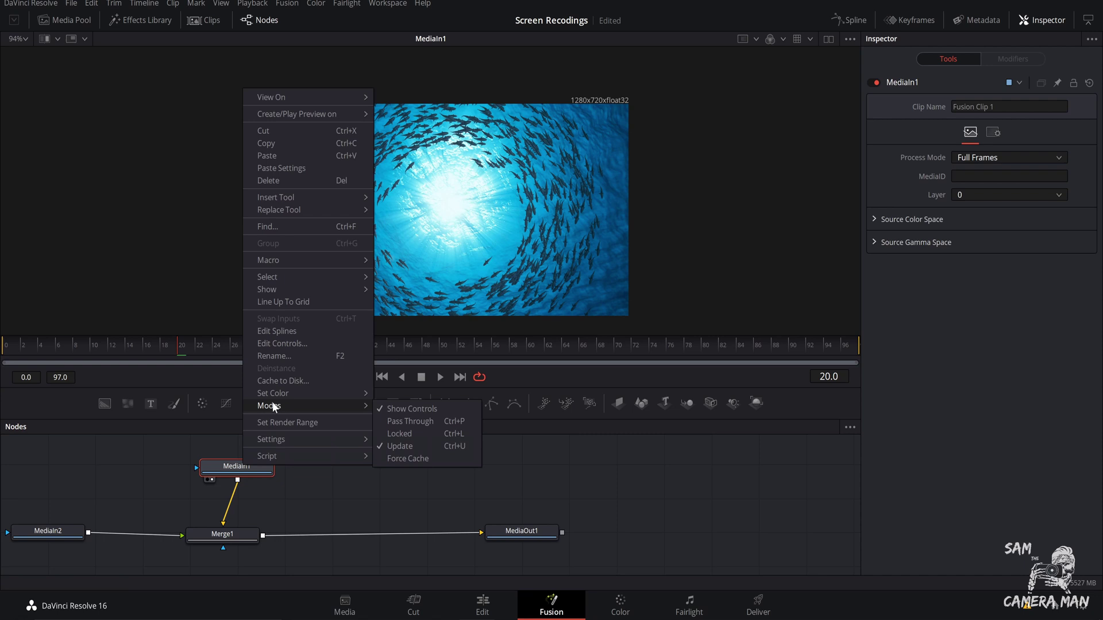
click(269, 355)
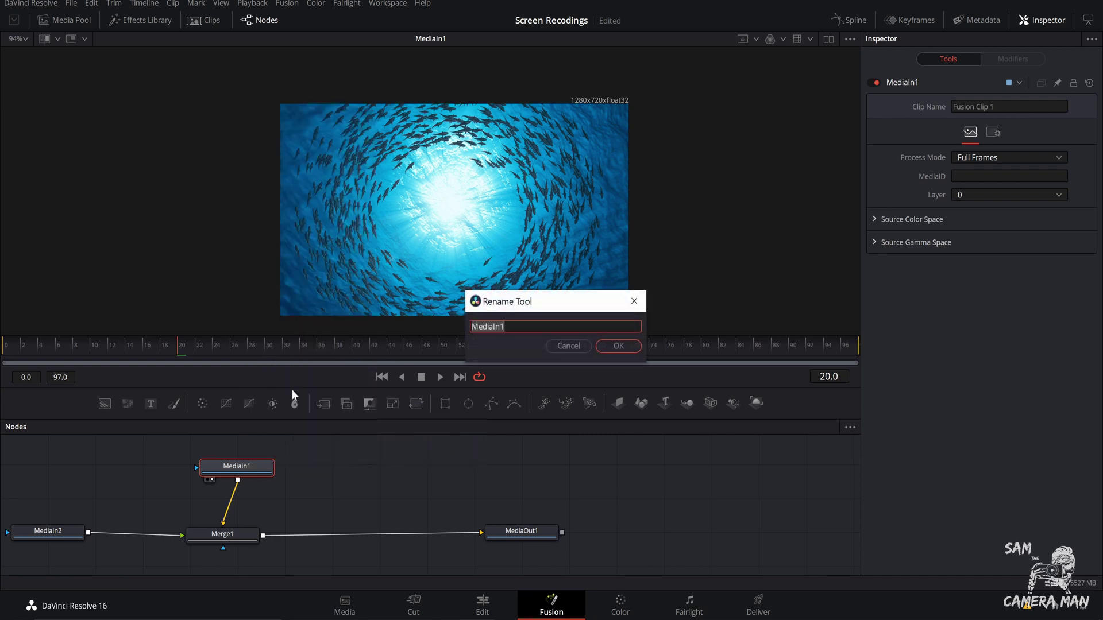
text(underwater)
key(Return)
click(54, 530)
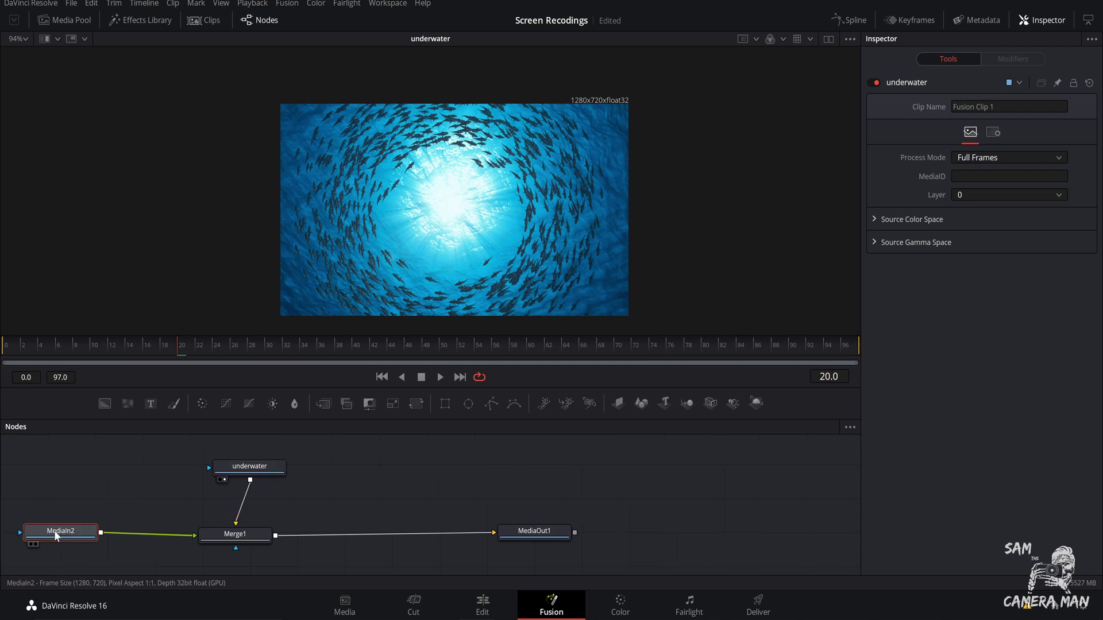
right_click(60, 536)
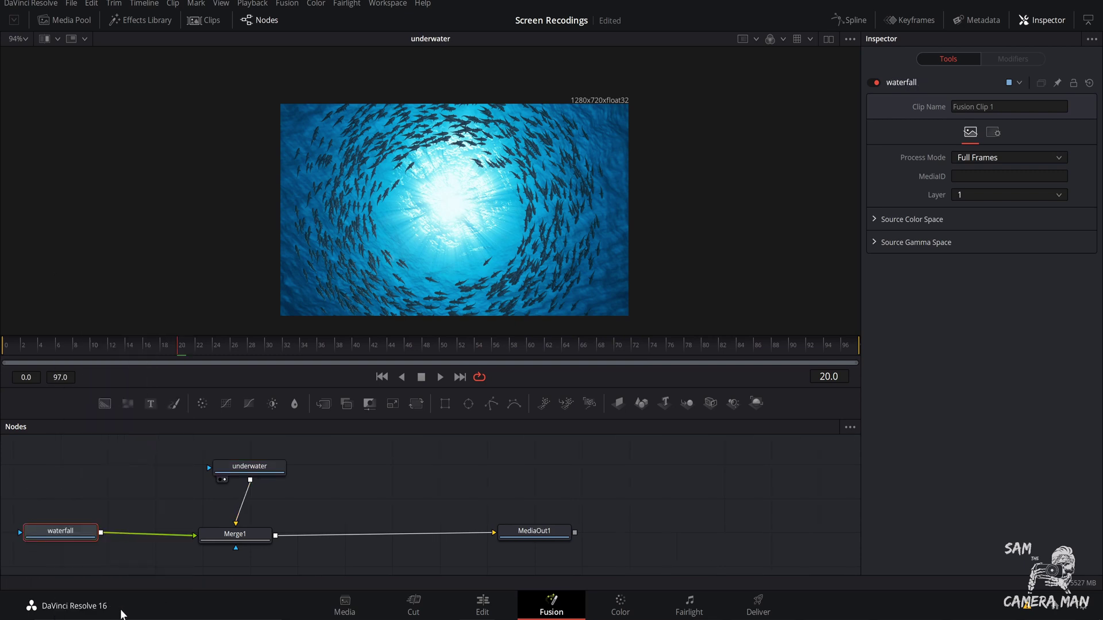
Try swapping Merge1's foreground and background inputs and swap them back to their original order
drag(232, 542, 238, 537)
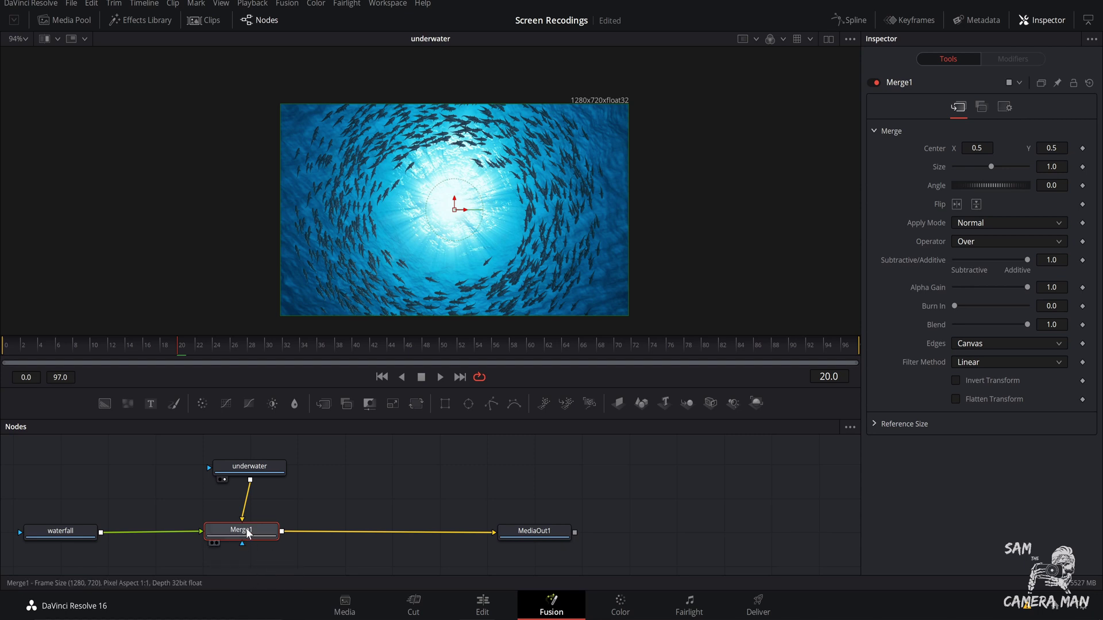
key(ctrl+t)
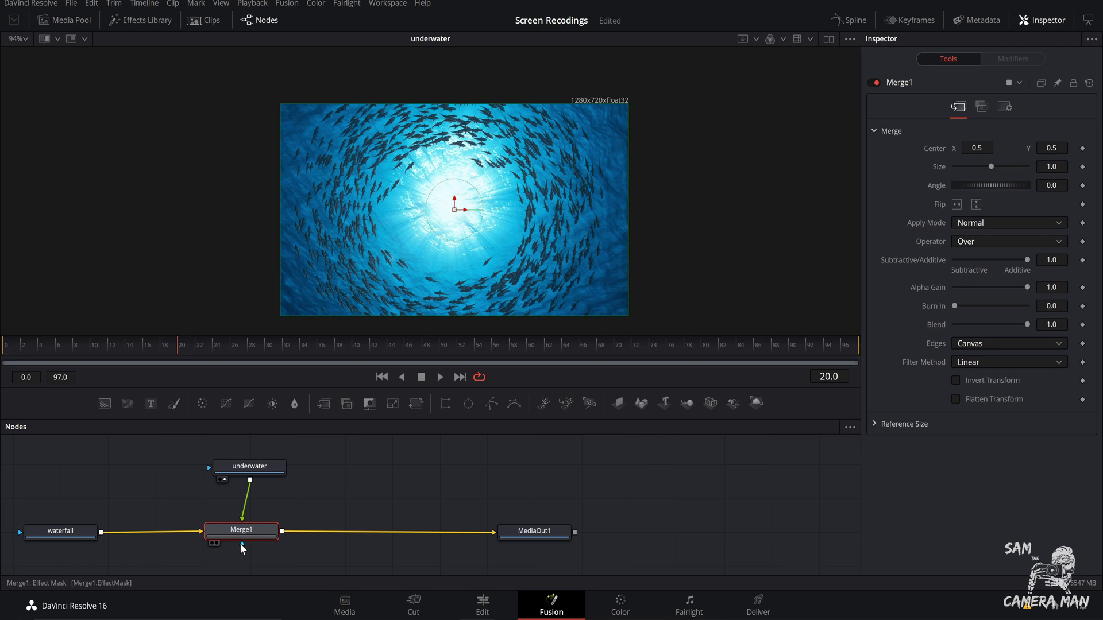
key(ctrl+t)
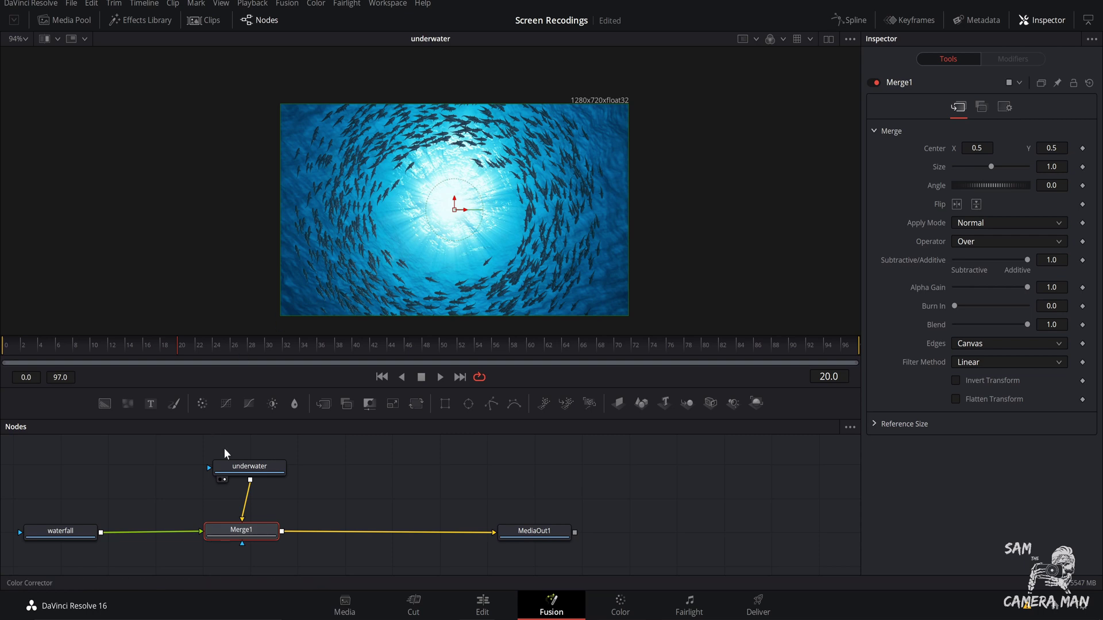
Show MediaOut1 in the viewer and align the underwater node directly above Merge1
click(533, 533)
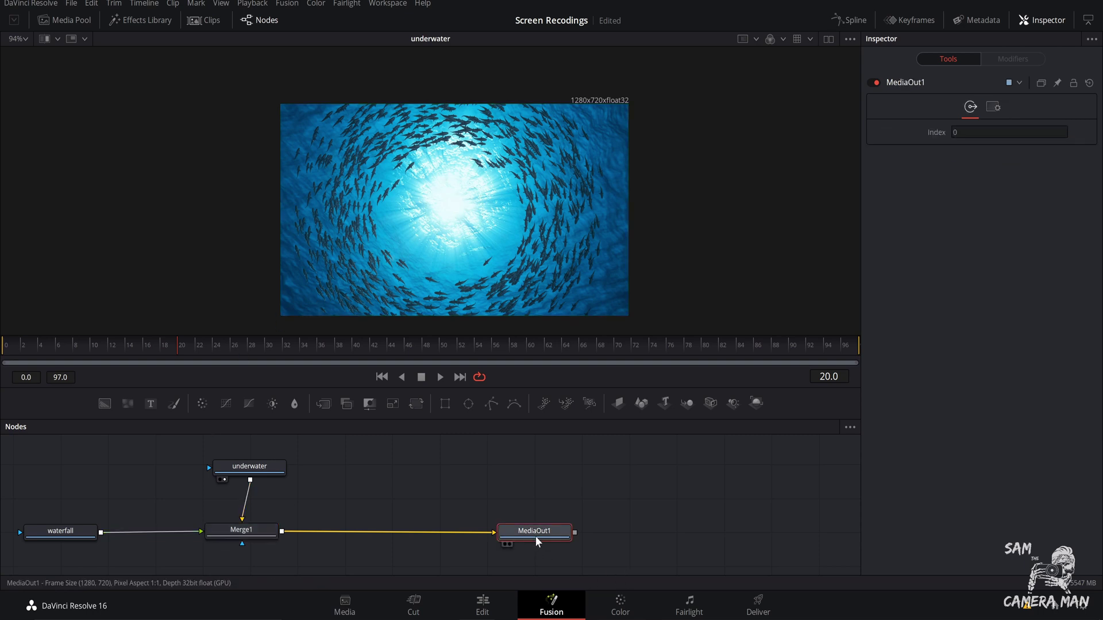
key(1)
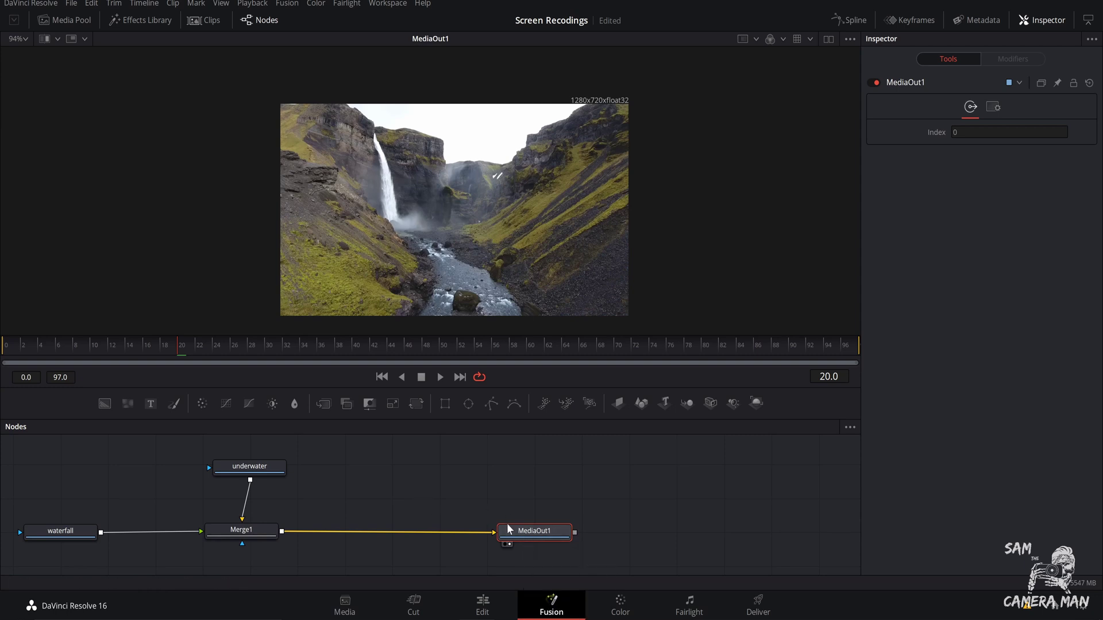
click(265, 467)
drag(266, 466, 256, 463)
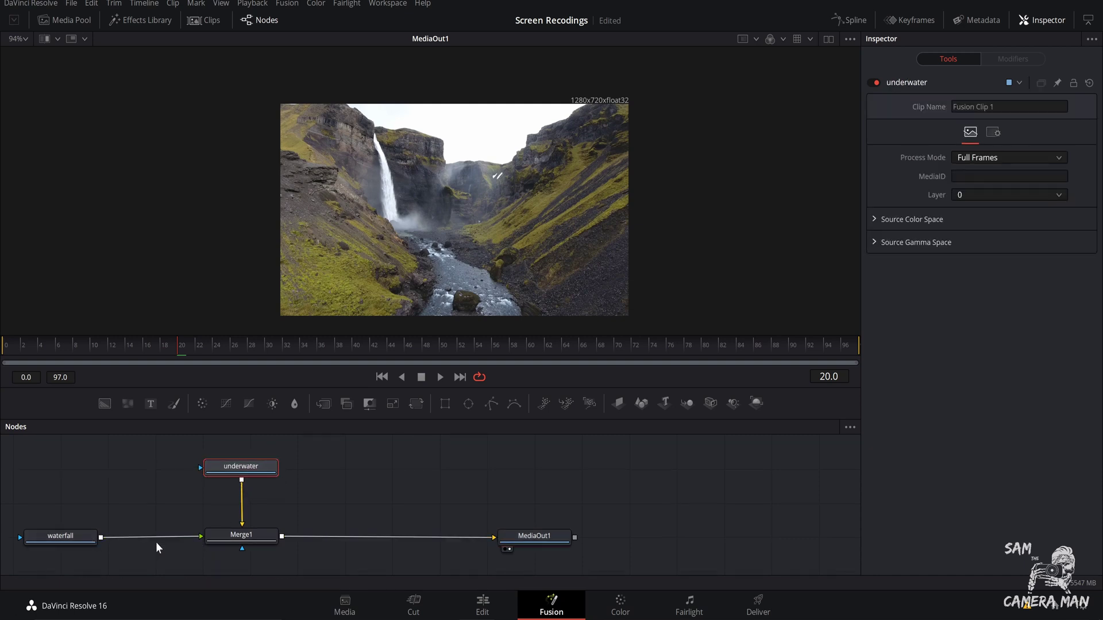
Add a Luma Keyer node between the waterfall node and Merge1
click(66, 539)
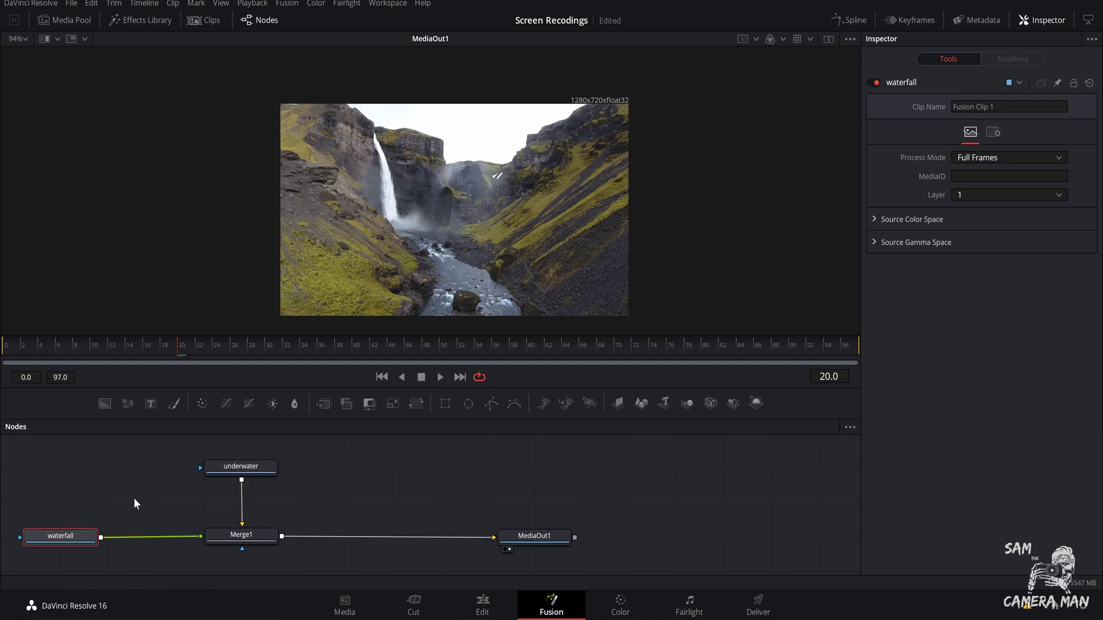
key(shift+space)
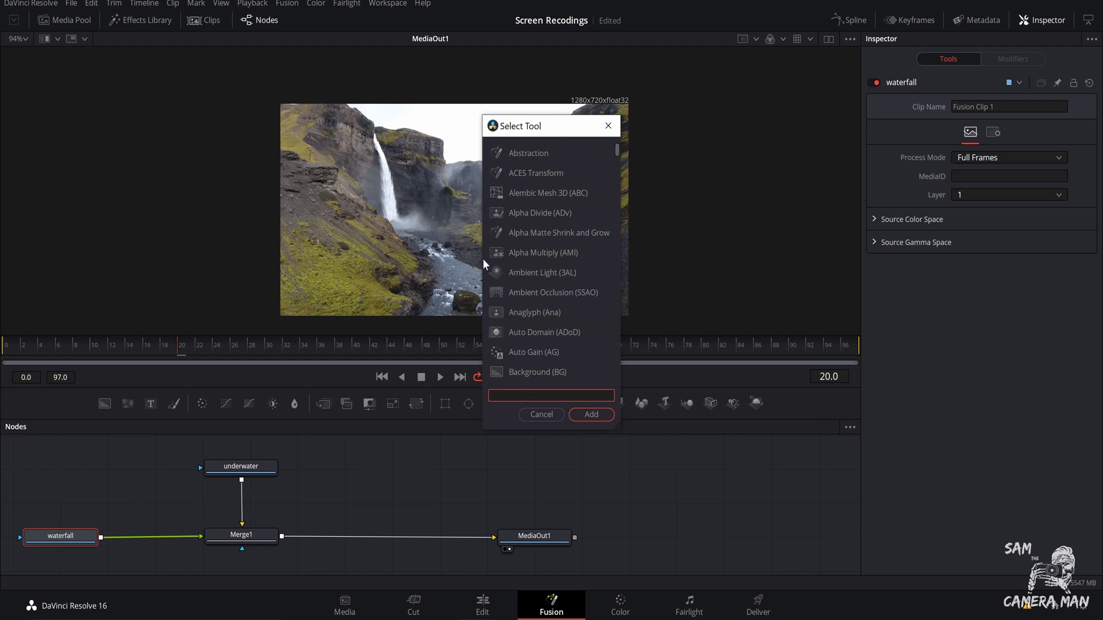
text(luma)
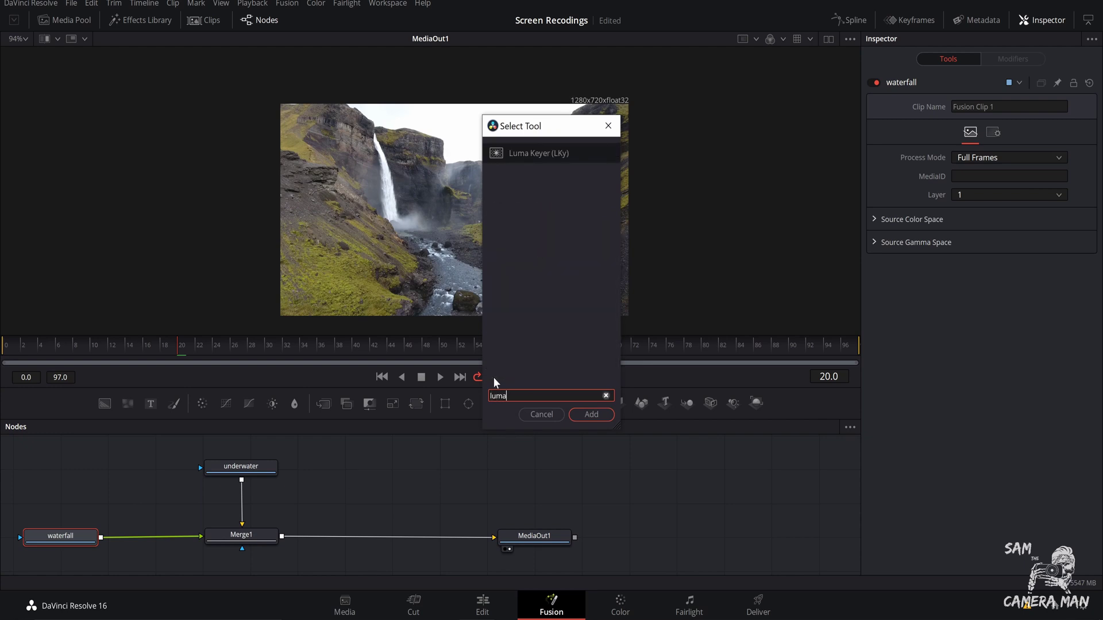
click(535, 154)
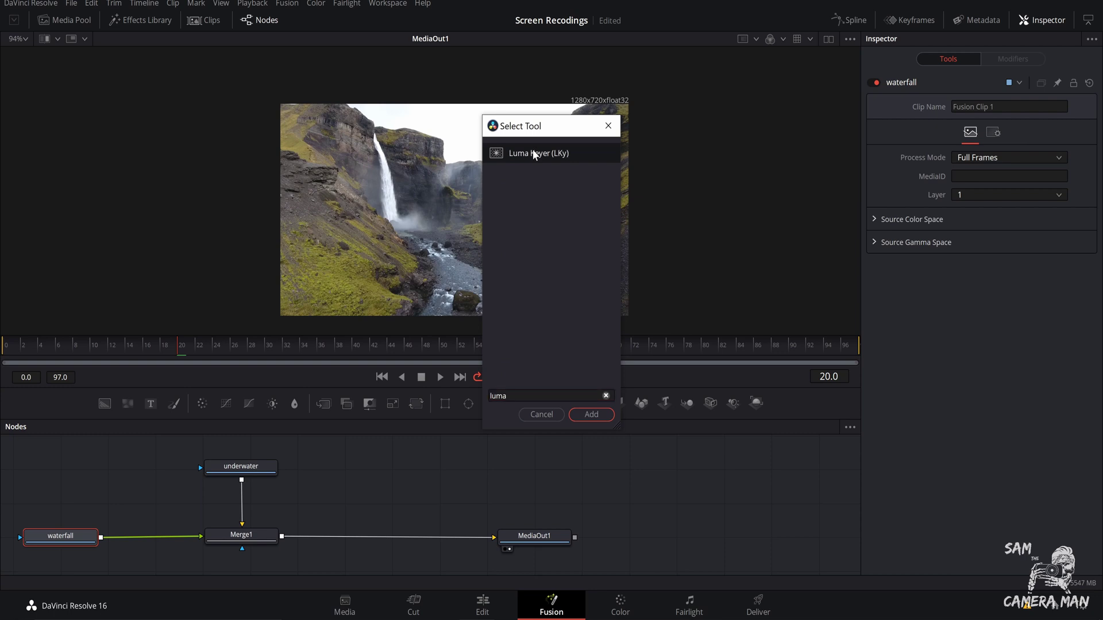
click(606, 417)
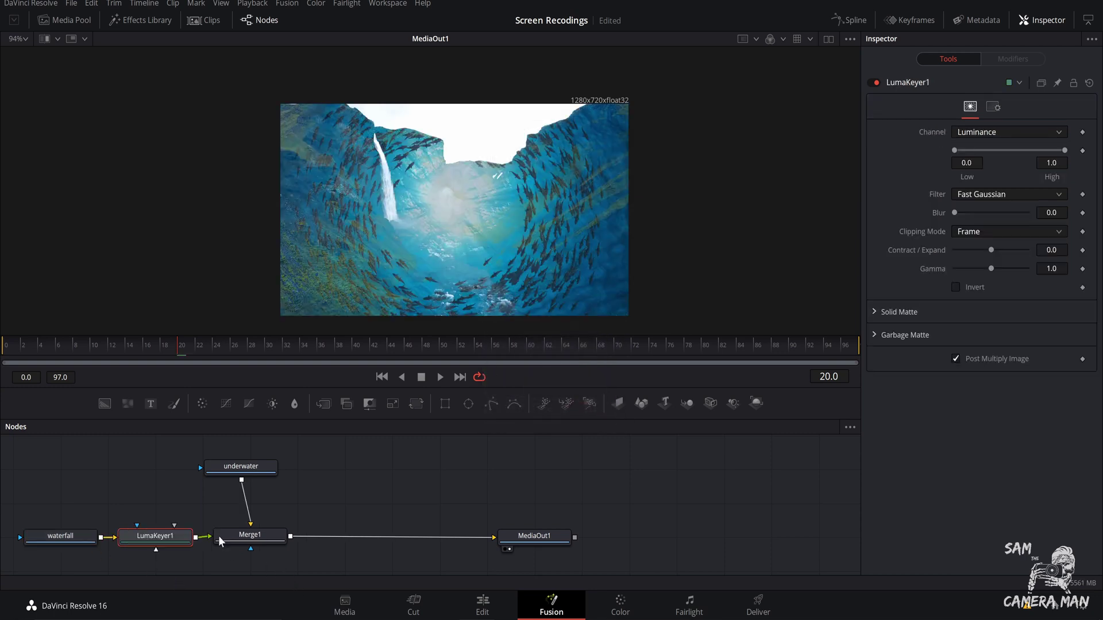
Space out the Merge1, underwater and LumaKeyer1 nodes so the node graph is easier to read
drag(229, 543, 248, 542)
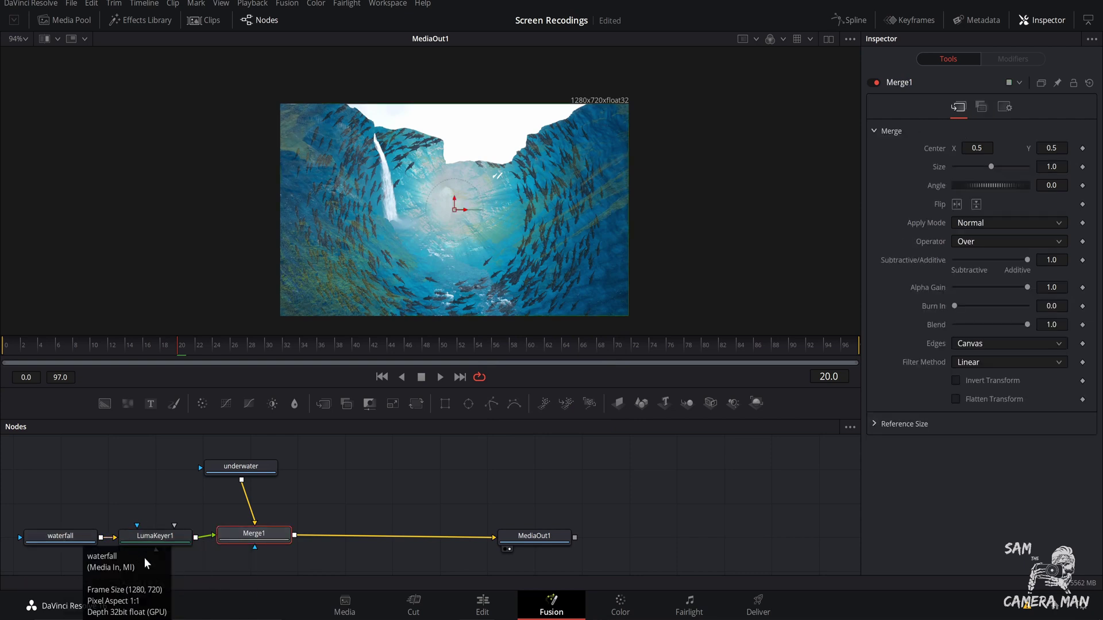
drag(247, 534, 260, 534)
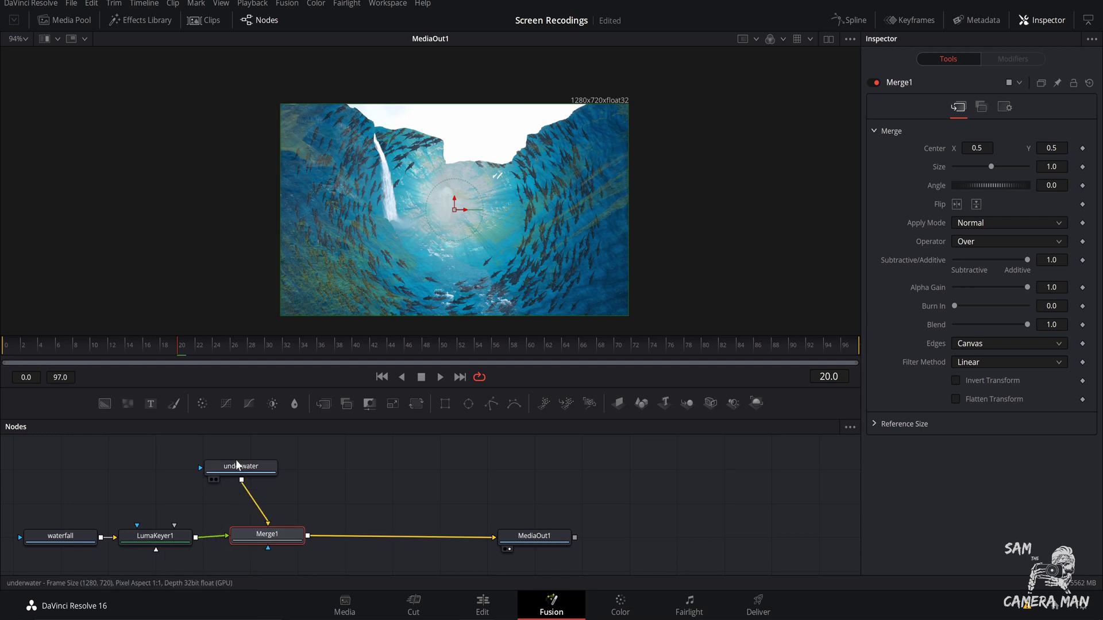
drag(231, 474, 252, 466)
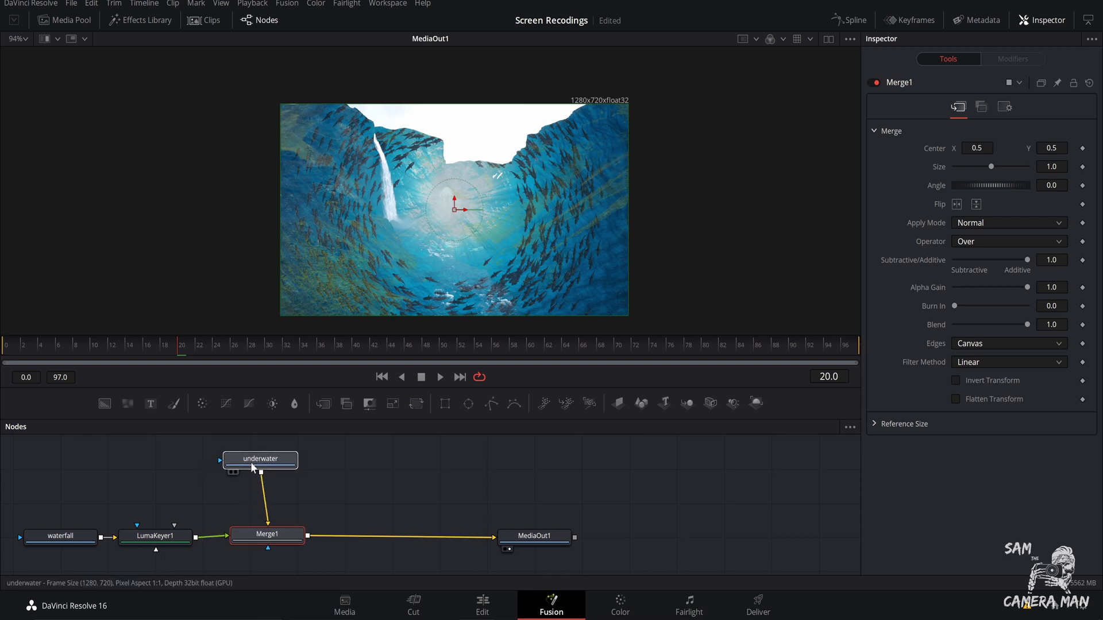
mouse_move(175, 543)
mouse_down()
mouse_move(170, 515)
mouse_move(169, 552)
mouse_up()
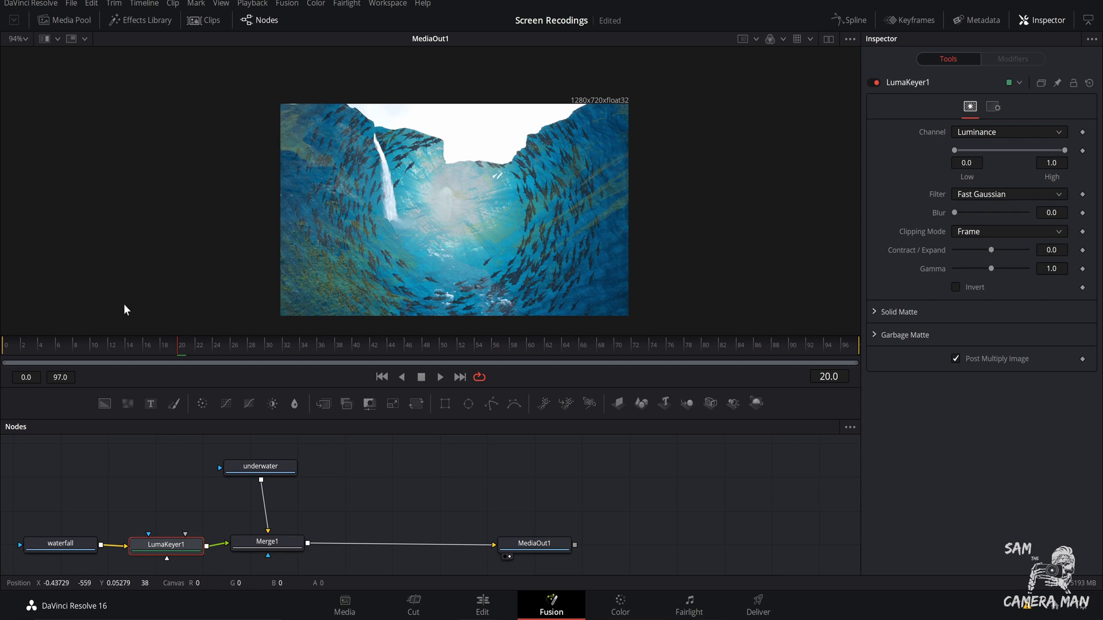
Move the playhead to frame 0 and toggle the Inspector off and back on
click(11, 353)
click(7, 353)
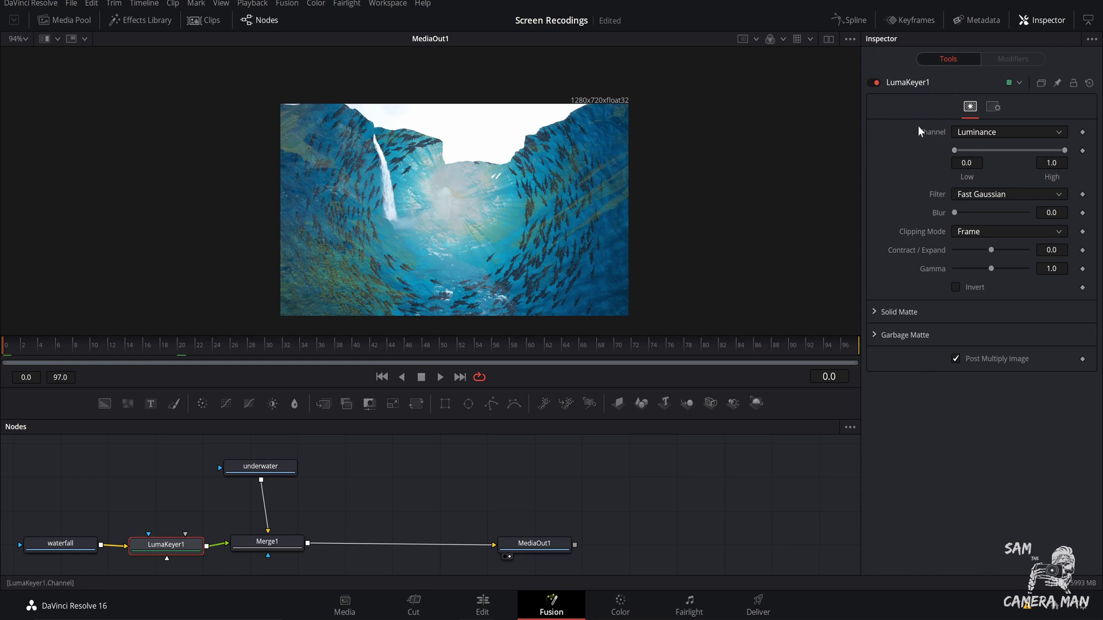
click(1042, 20)
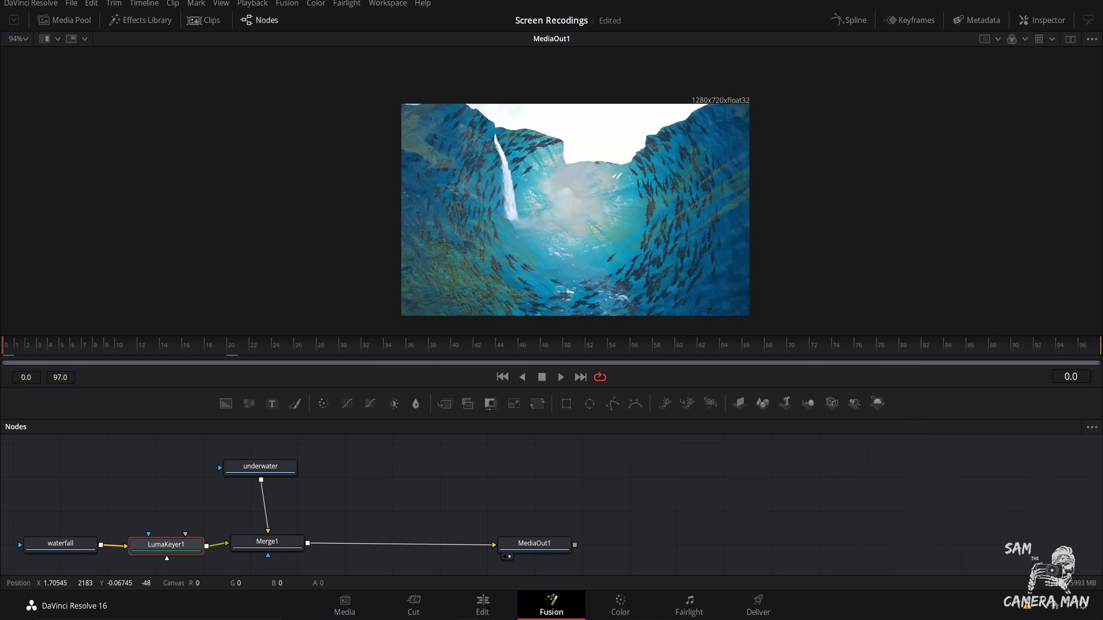
click(1041, 19)
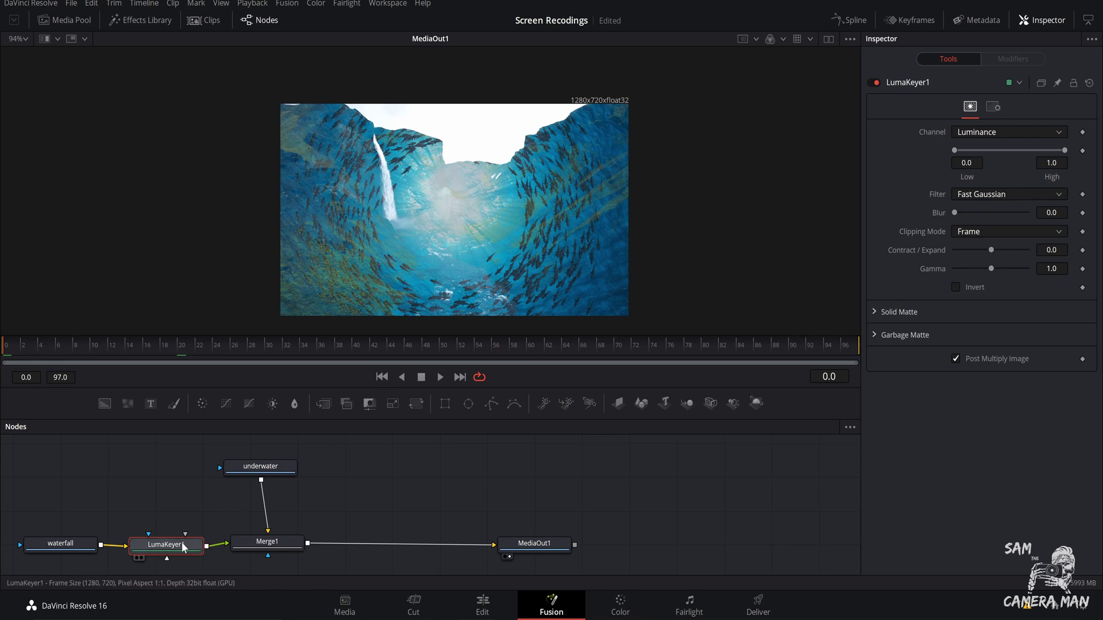
Keep LumaKeyer1's channel on Luminance and raise its low threshold to 1.0
click(969, 135)
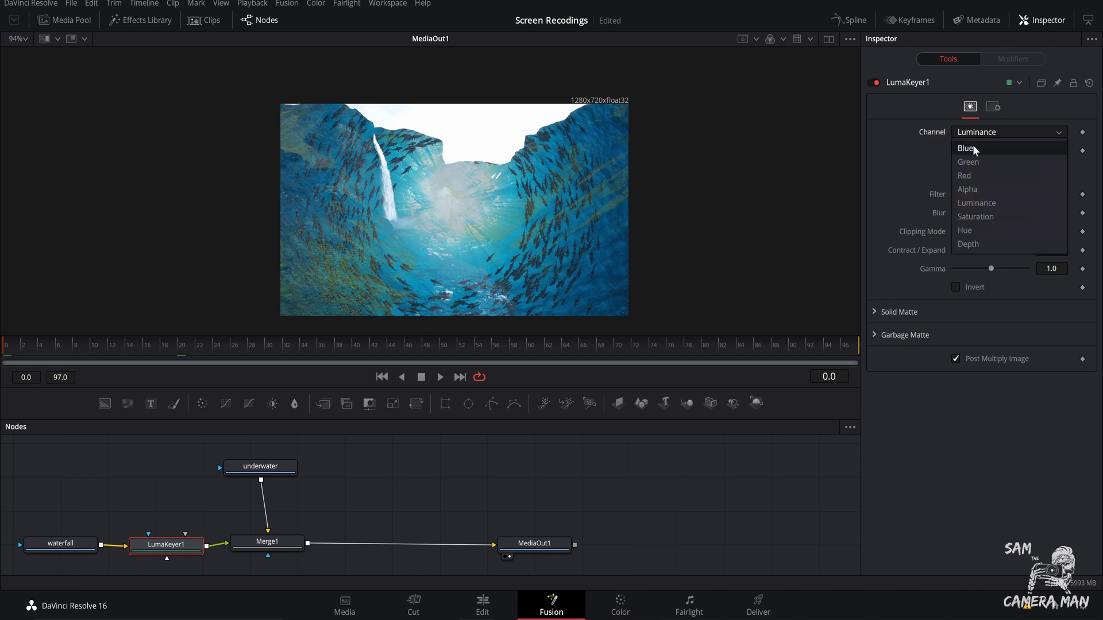
click(994, 205)
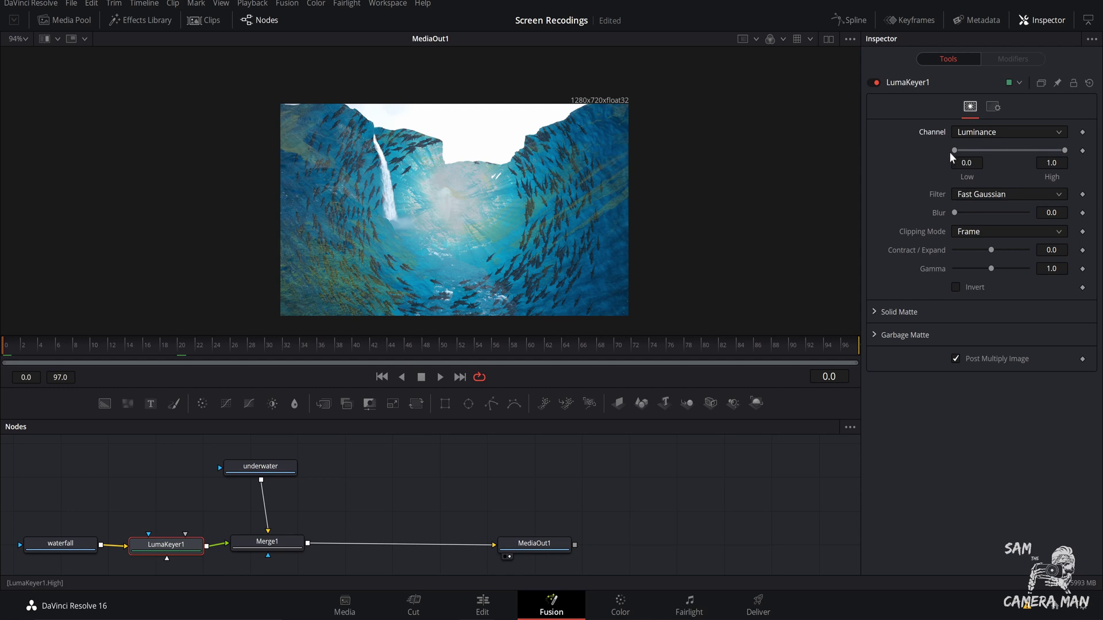
drag(952, 147, 1097, 179)
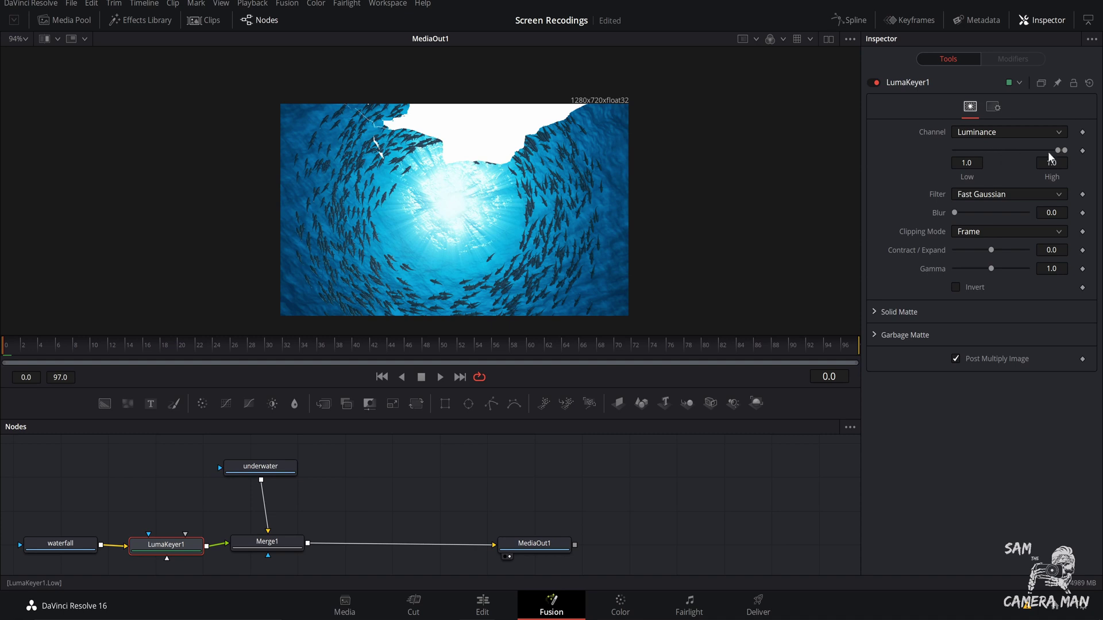
mouse_move(1052, 150)
mouse_down()
mouse_move(937, 147)
mouse_move(1060, 161)
mouse_up()
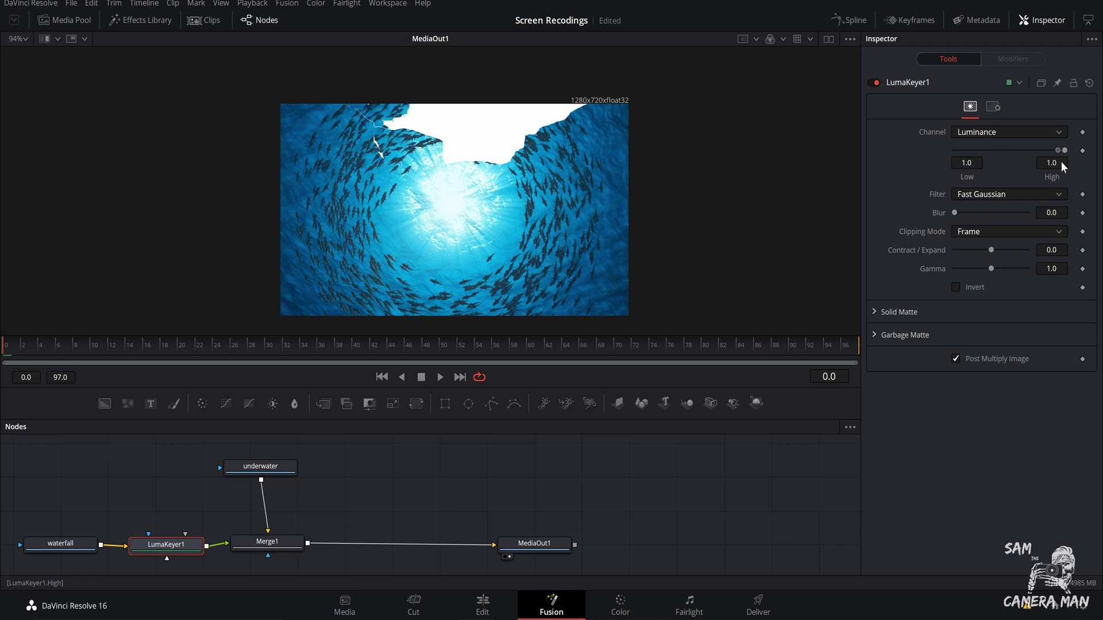
Try inverting LumaKeyer1's matte, then with Invert off sweep the low threshold down to 0.006 and back to 1.0
click(955, 287)
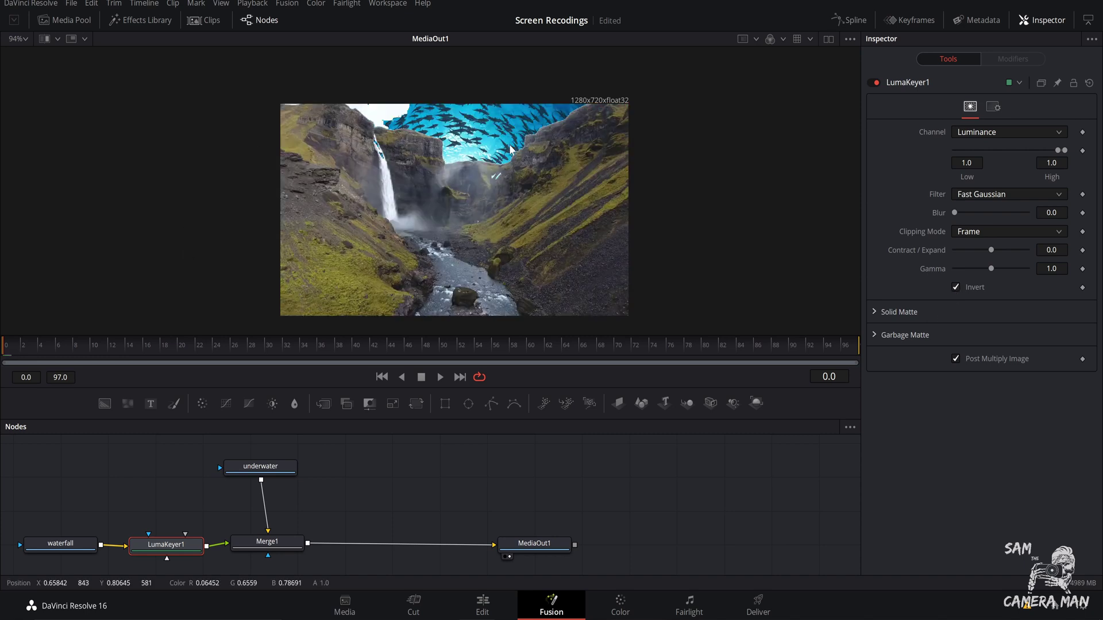
click(955, 287)
drag(1056, 151, 955, 151)
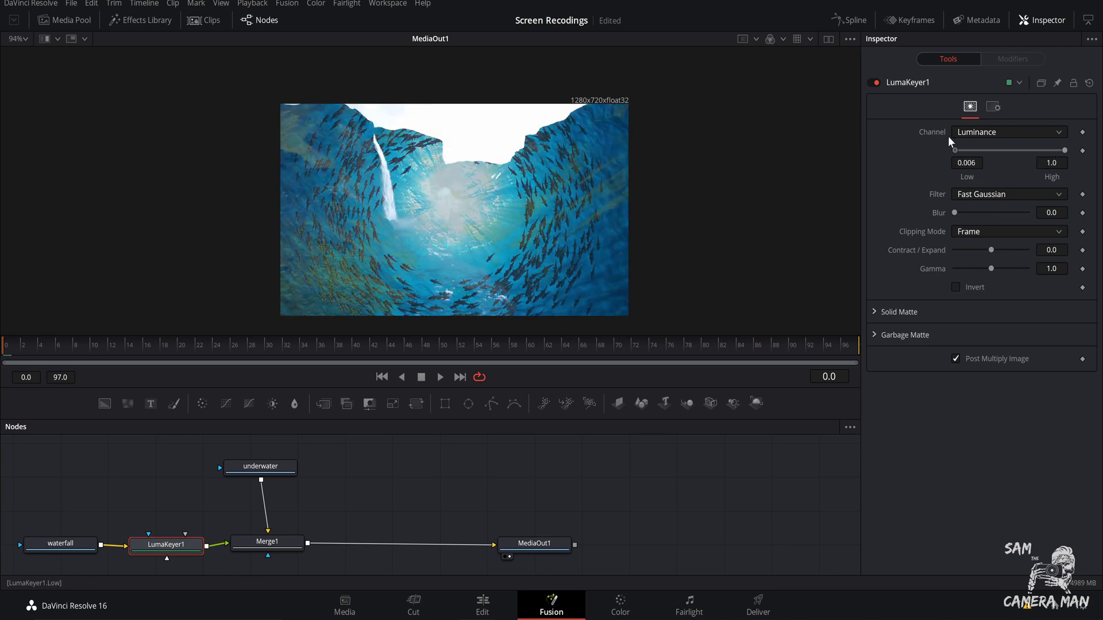
mouse_move(1064, 151)
mouse_down()
mouse_move(953, 147)
mouse_move(1067, 150)
mouse_up()
drag(955, 150, 1060, 163)
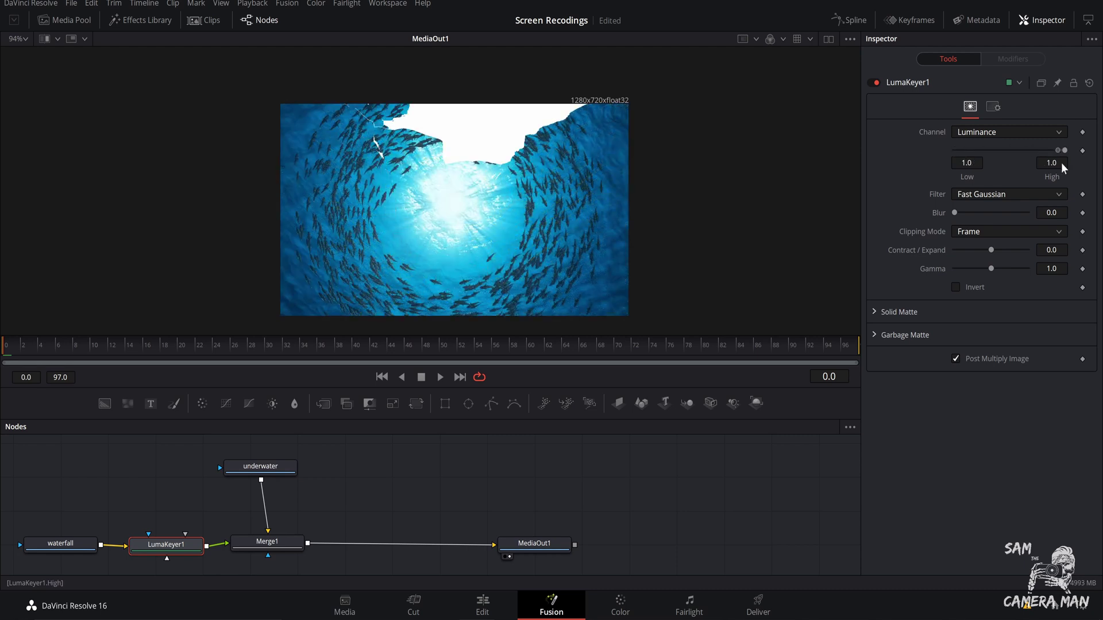
Invert LumaKeyer1's matte and set its high threshold to 2.0
click(953, 288)
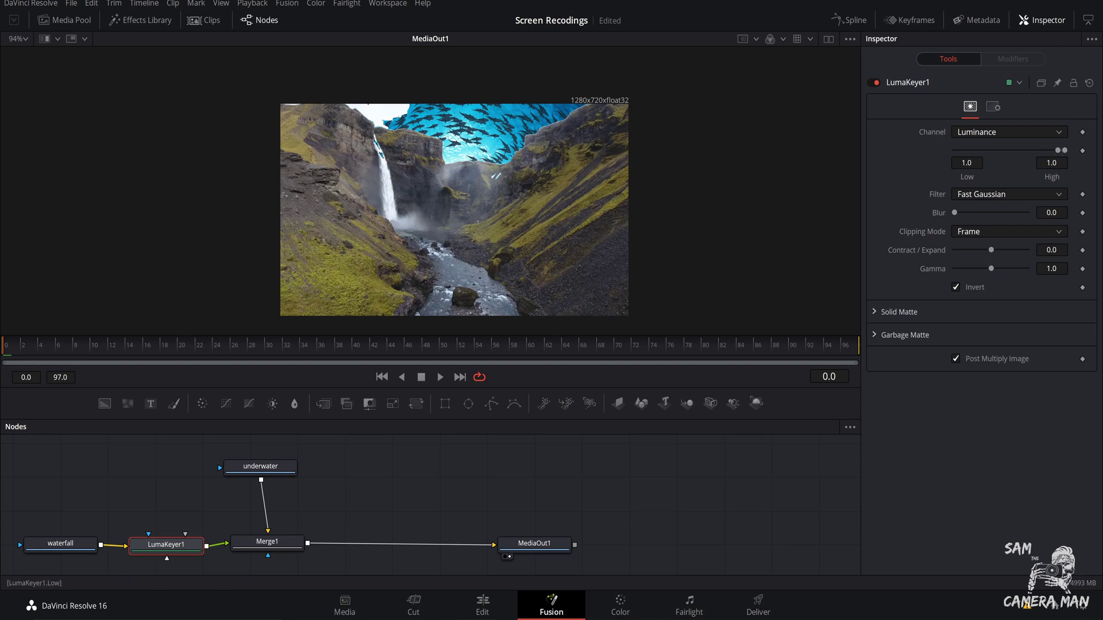
click(1051, 162)
text(2)
key(Tab)
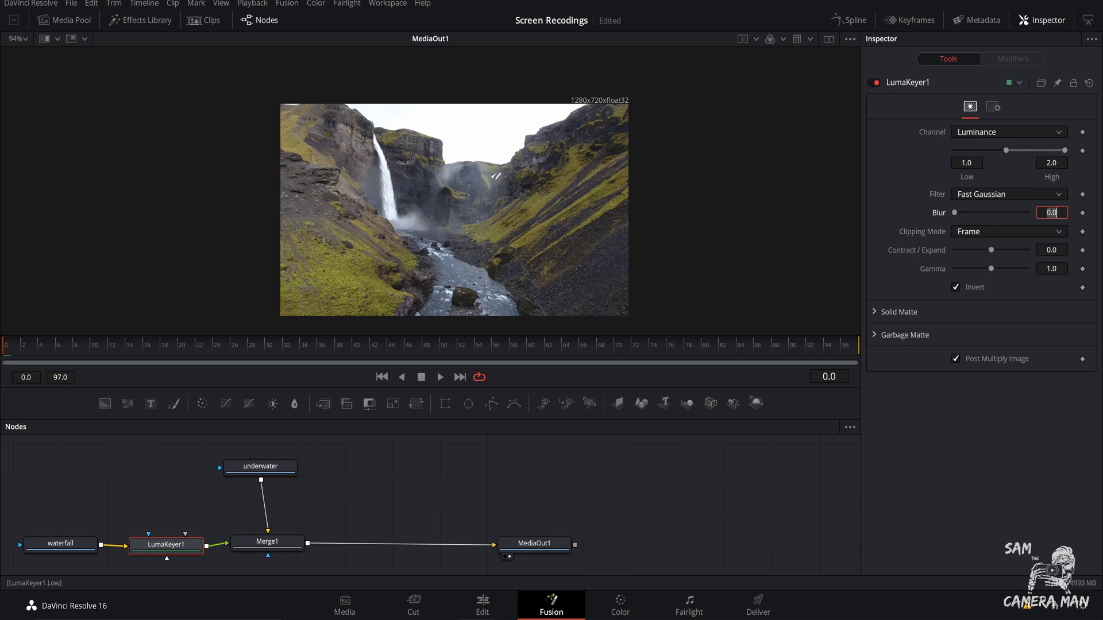
Adjust LumaKeyer1's luminance range to a high threshold of 1.056 and a low threshold of 1.044
click(1063, 152)
drag(1021, 145, 1013, 151)
mouse_move(1008, 150)
mouse_down()
mouse_move(999, 149)
mouse_move(1019, 151)
mouse_move(1008, 153)
mouse_up()
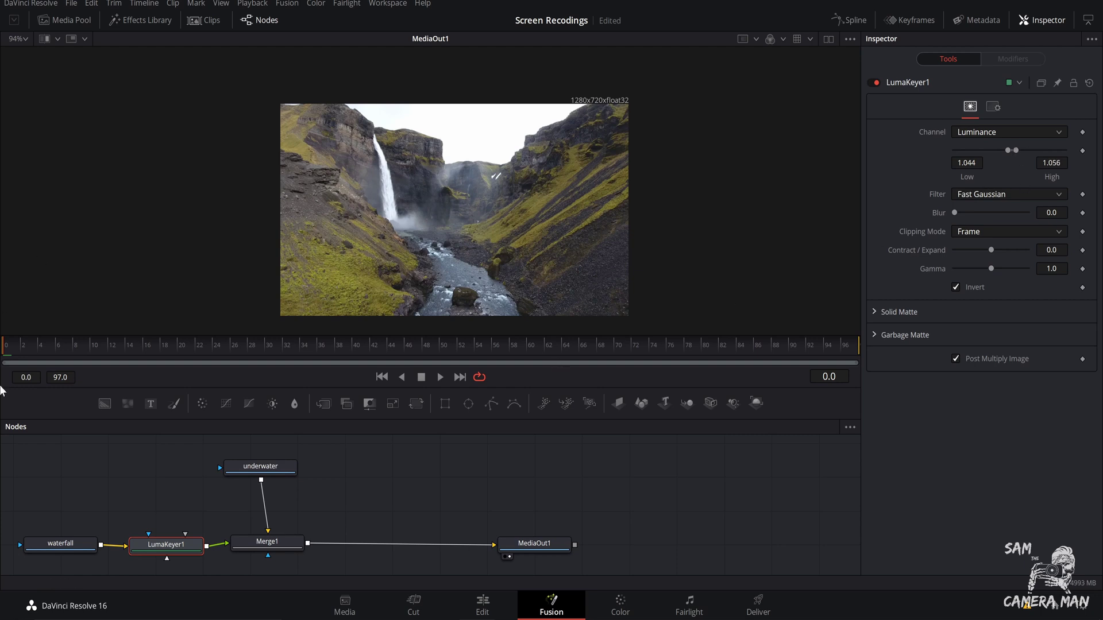
Keyframe LumaKeyer1's low/high luminance range at frame 0 and again at frame 15
click(1082, 151)
click(139, 349)
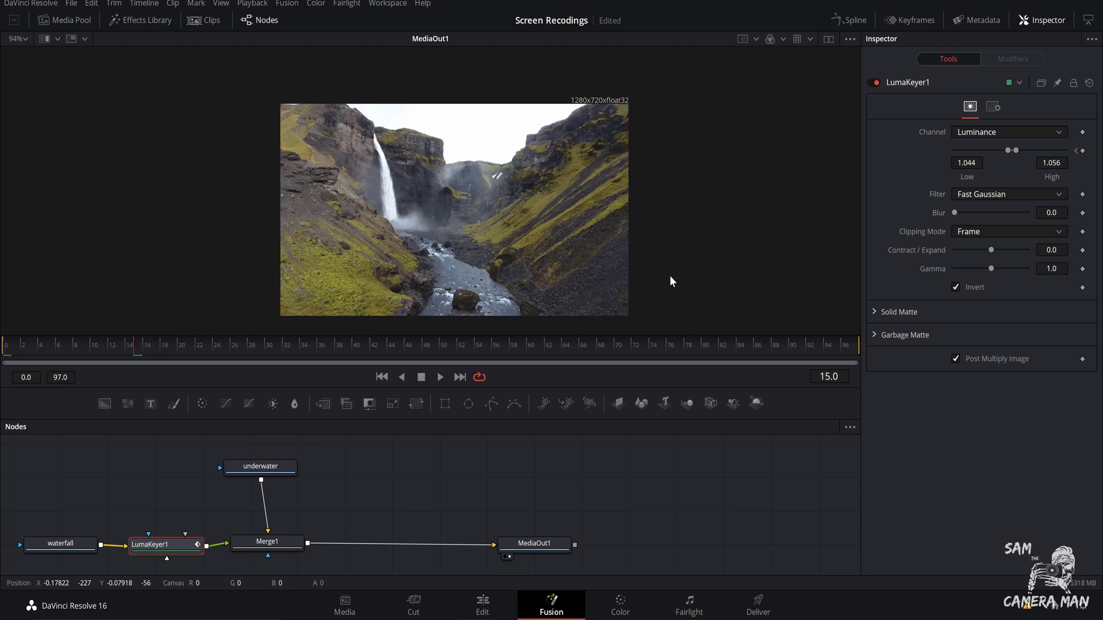
click(1083, 151)
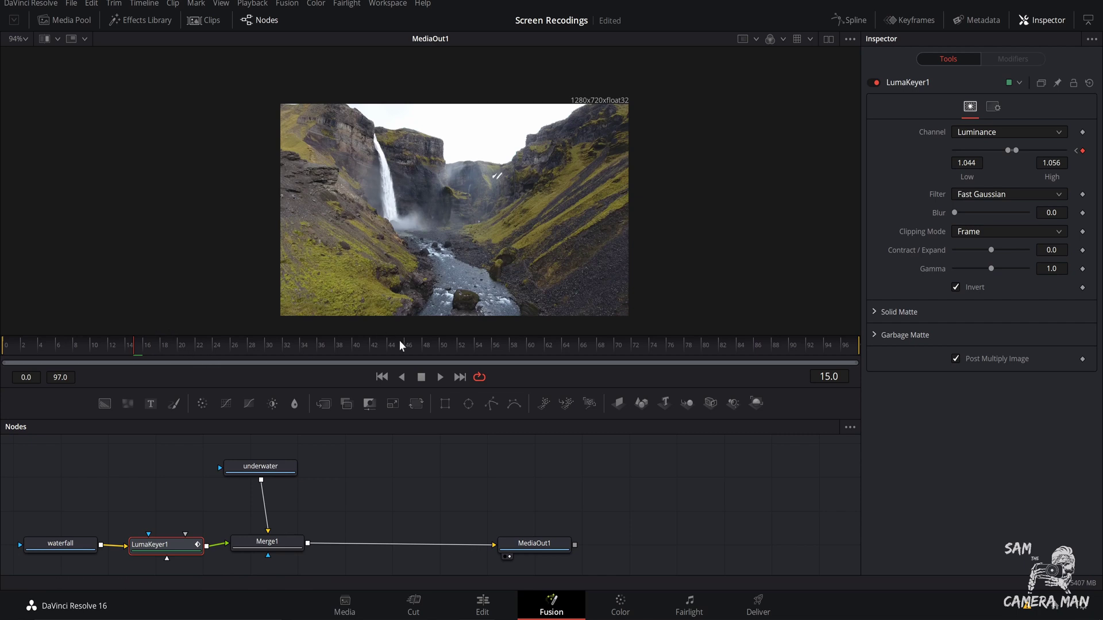
At frame 60, keyframe LumaKeyer1's low and high thresholds at 0.0
key(space)
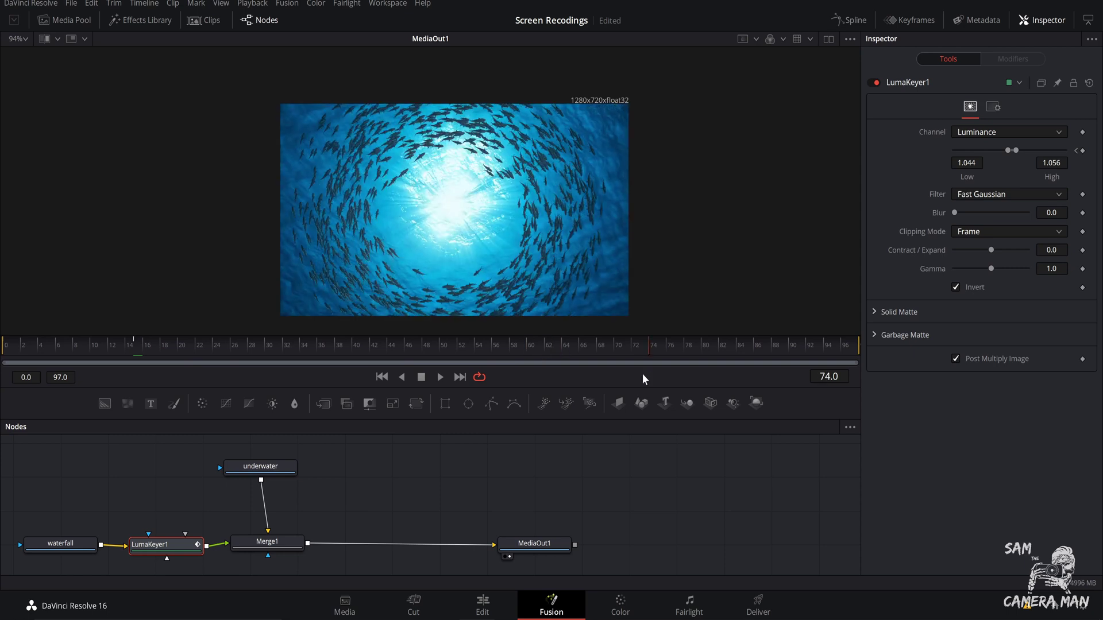
key(Left)
key(Left)
key(Left)
key(Left)
key(Left)
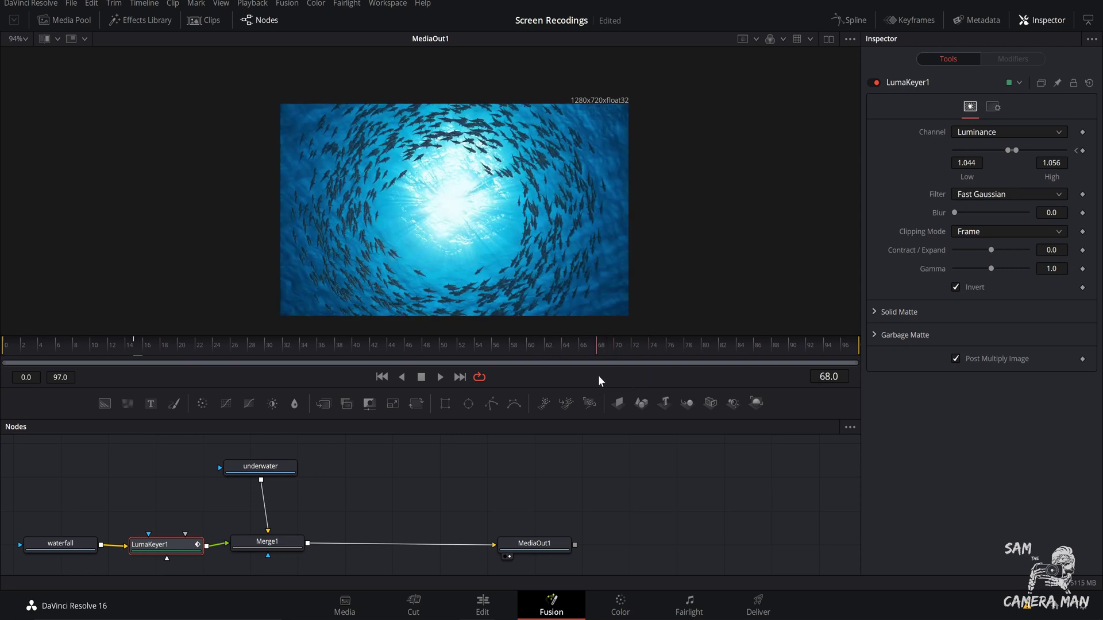
click(529, 347)
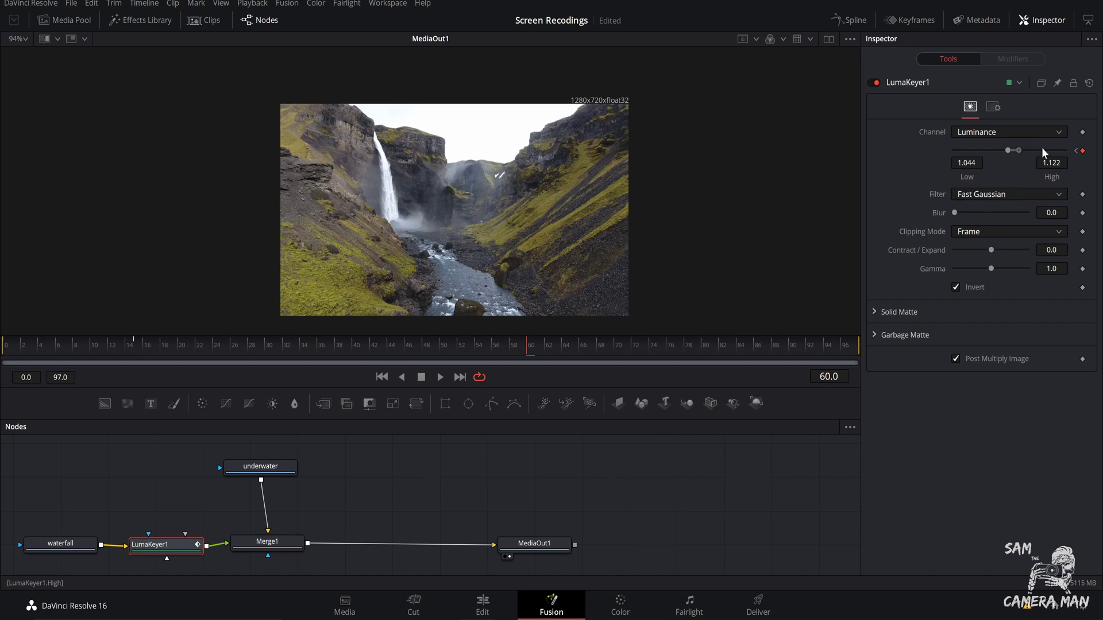
drag(1029, 150, 946, 147)
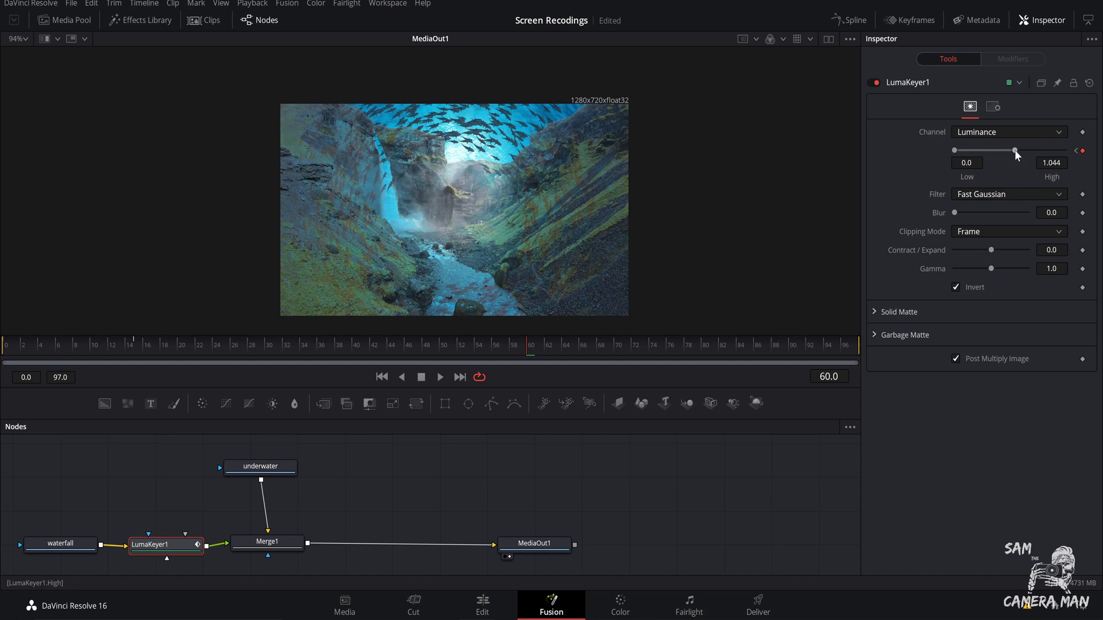
drag(1014, 150, 940, 155)
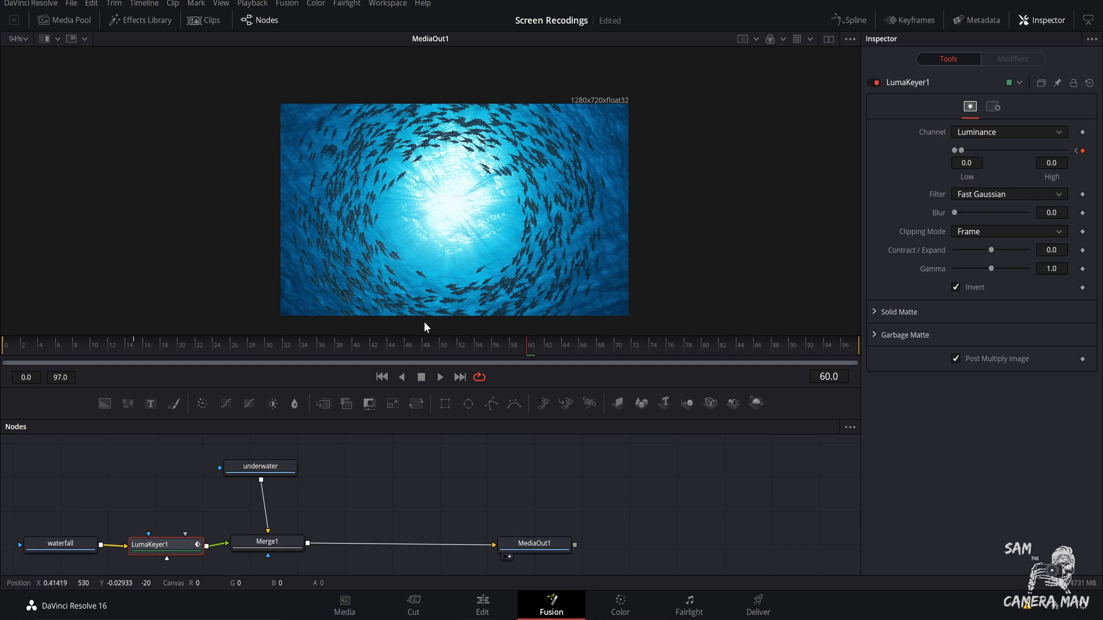
Play the animated luma key transition from frame 16 and scrub back to frame 14
click(144, 348)
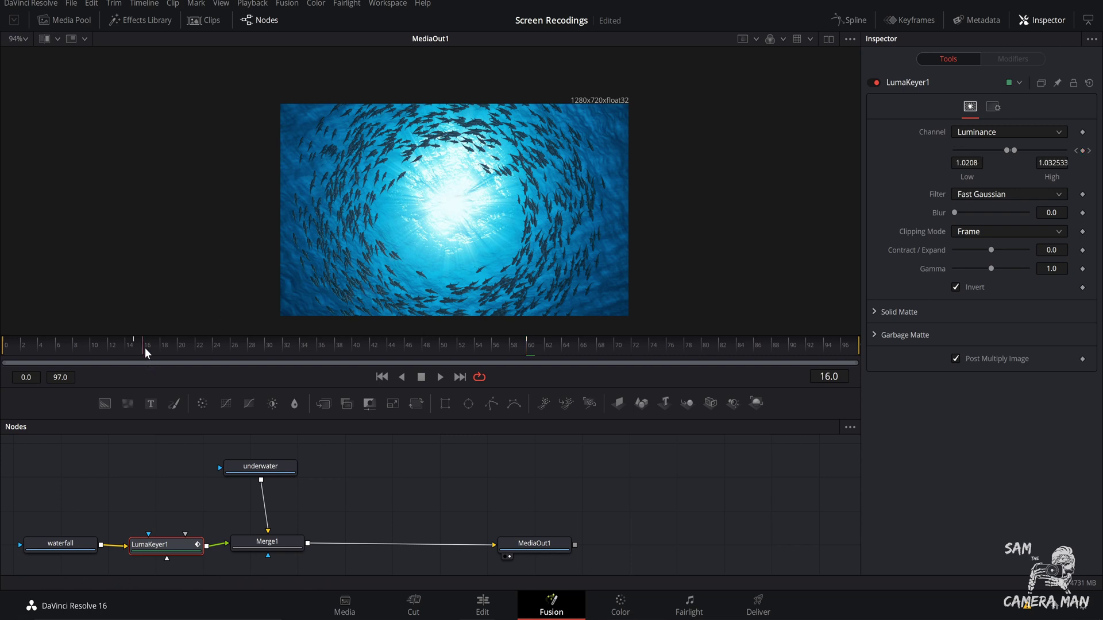
key(space)
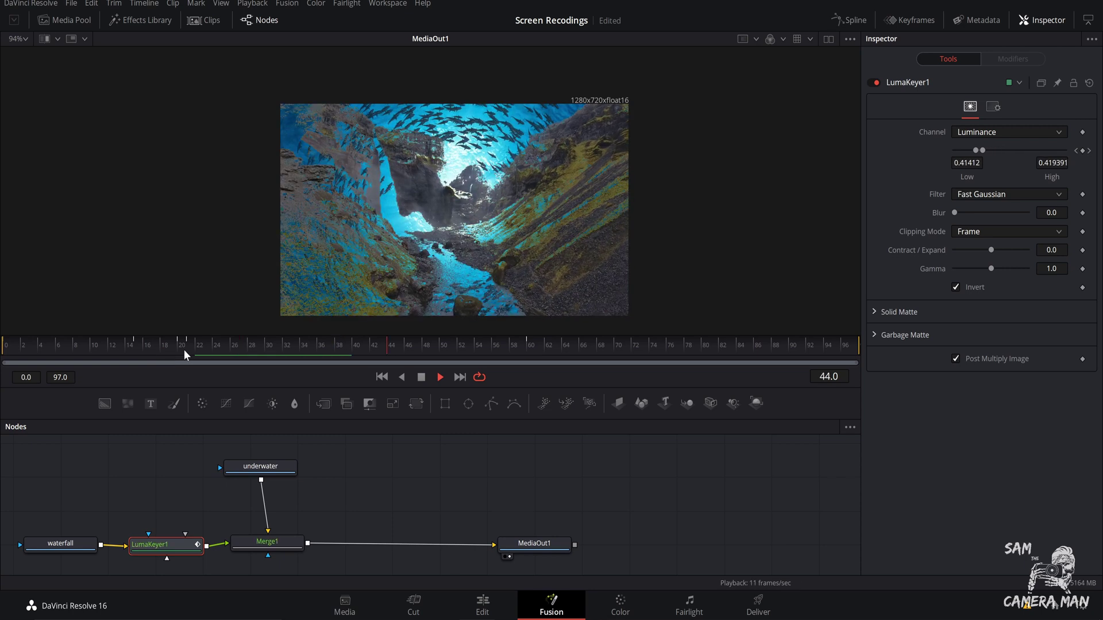
key(space)
drag(180, 345, 126, 347)
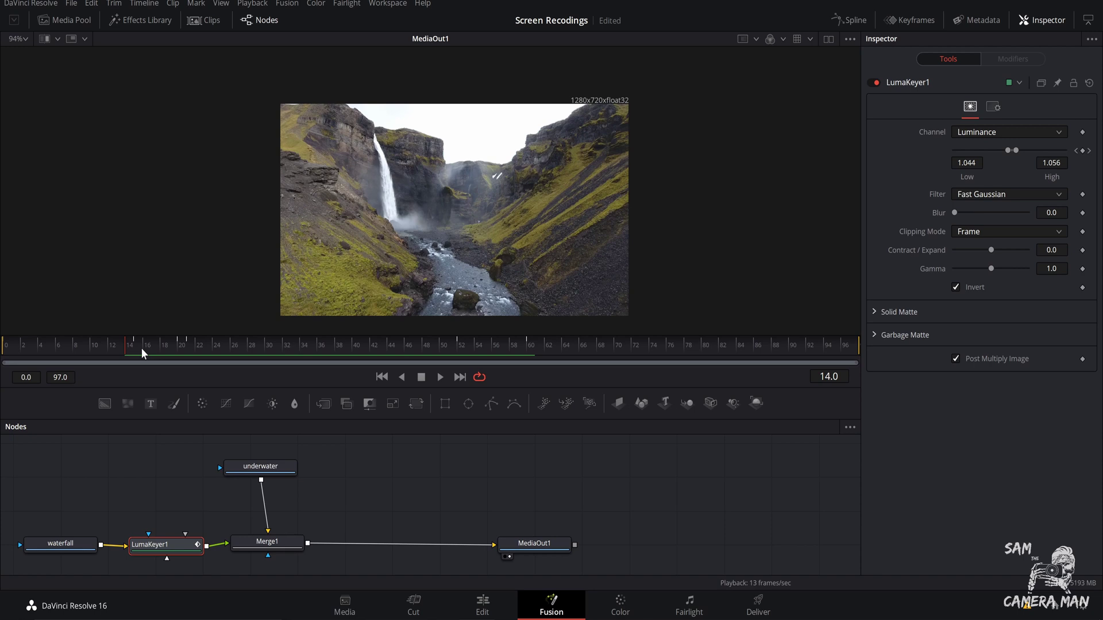
At frame 35, test a blur of 10.0 on LumaKeyer1's matte edges, then reduce the blur to 0.31
click(312, 347)
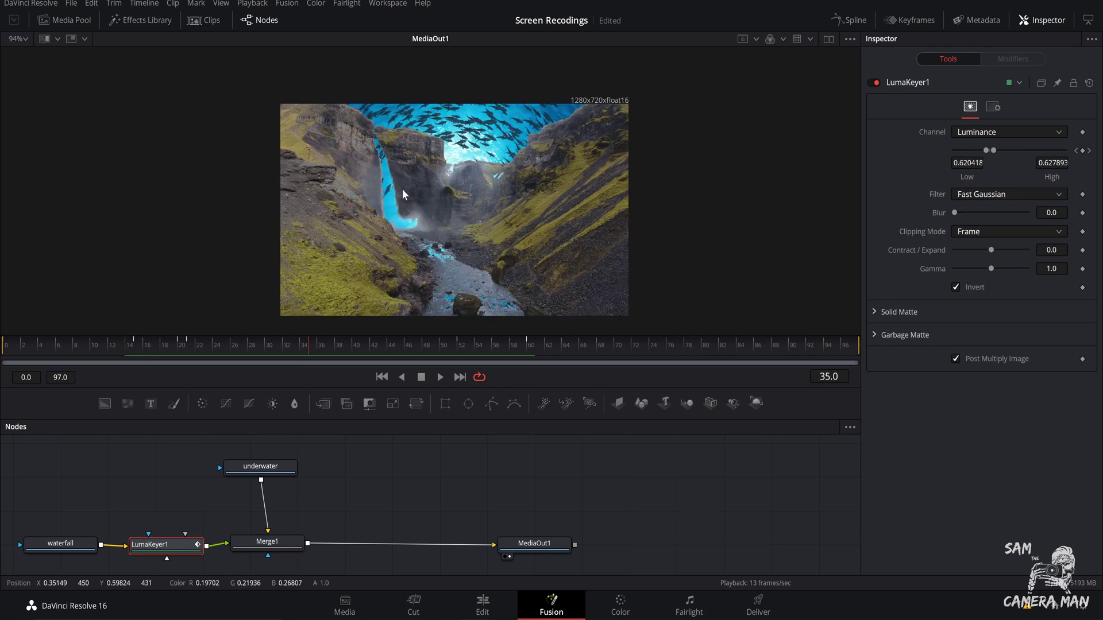
scroll(401, 189, up, 5)
scroll(402, 188, up, 2)
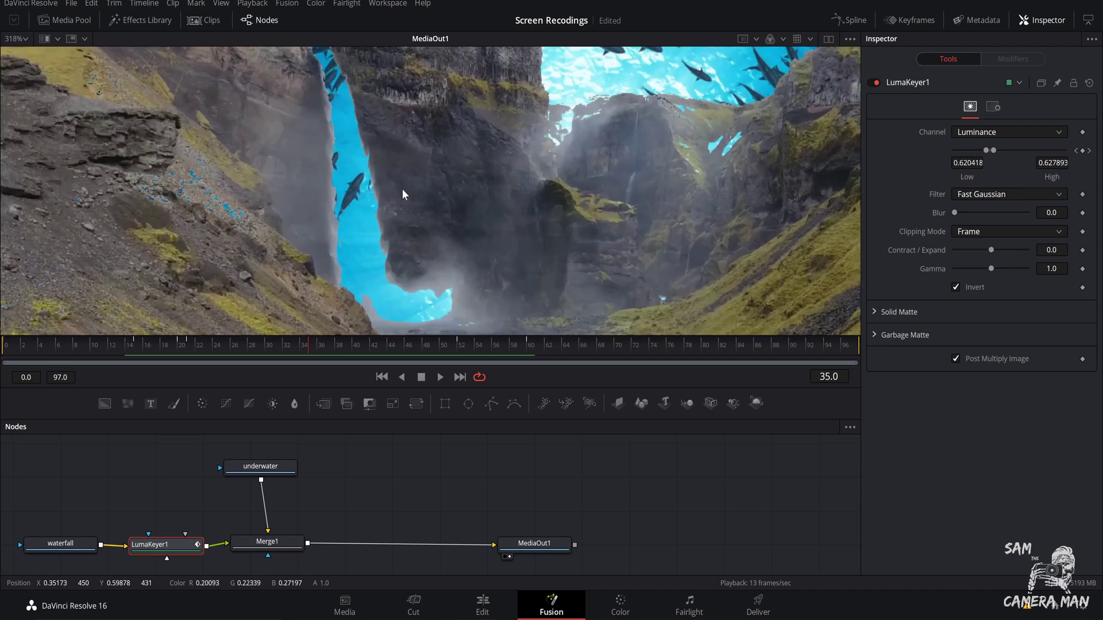
scroll(401, 188, up, 1)
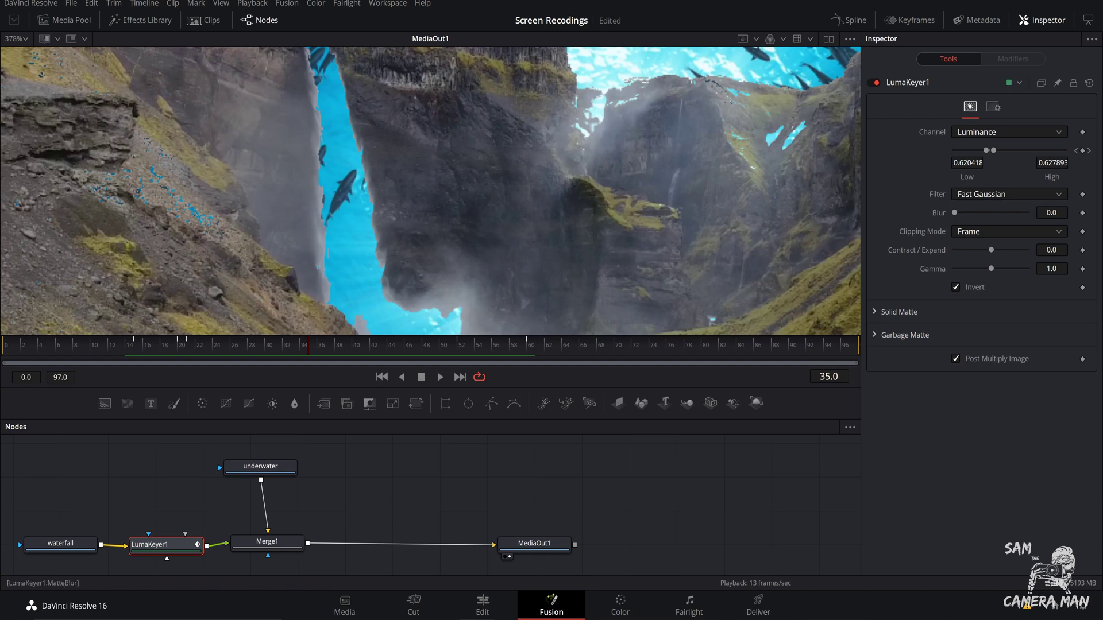
drag(954, 213, 1027, 212)
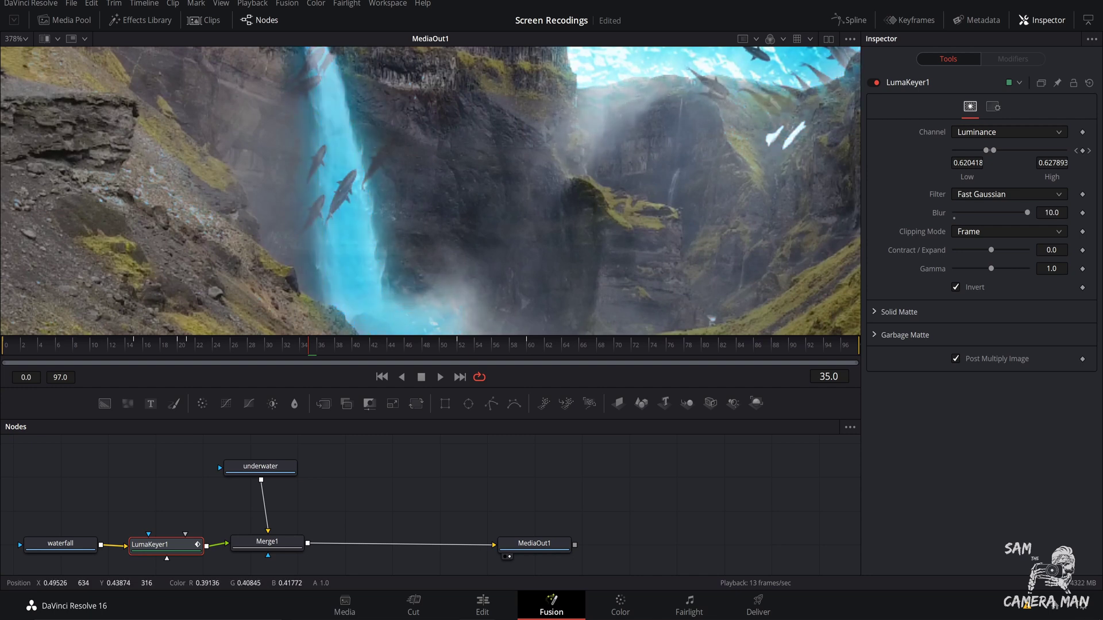
drag(1027, 213, 1027, 212)
drag(1026, 212, 956, 212)
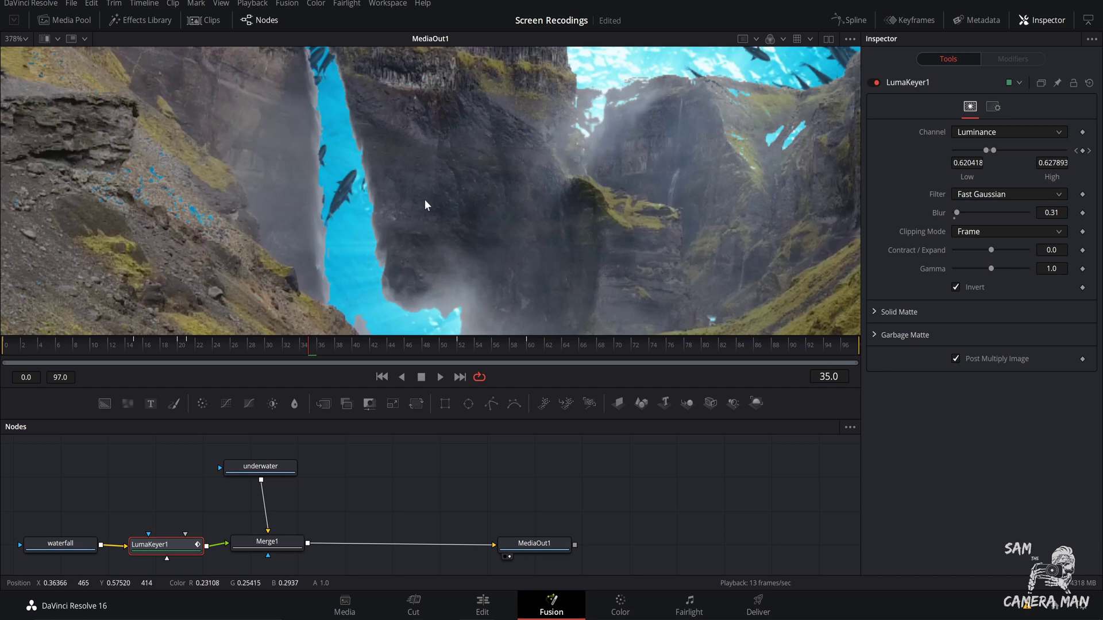
scroll(376, 210, down, 2)
scroll(376, 210, down, 3)
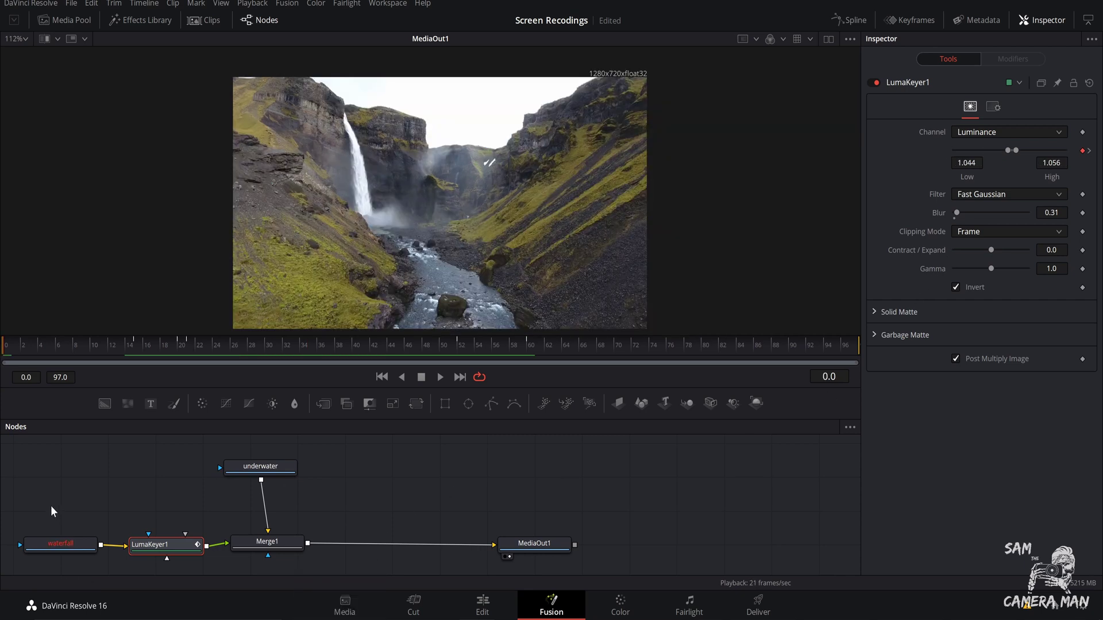
Switch to the Edit page and play Fusion Clip 1 from its start to review the transition
click(483, 598)
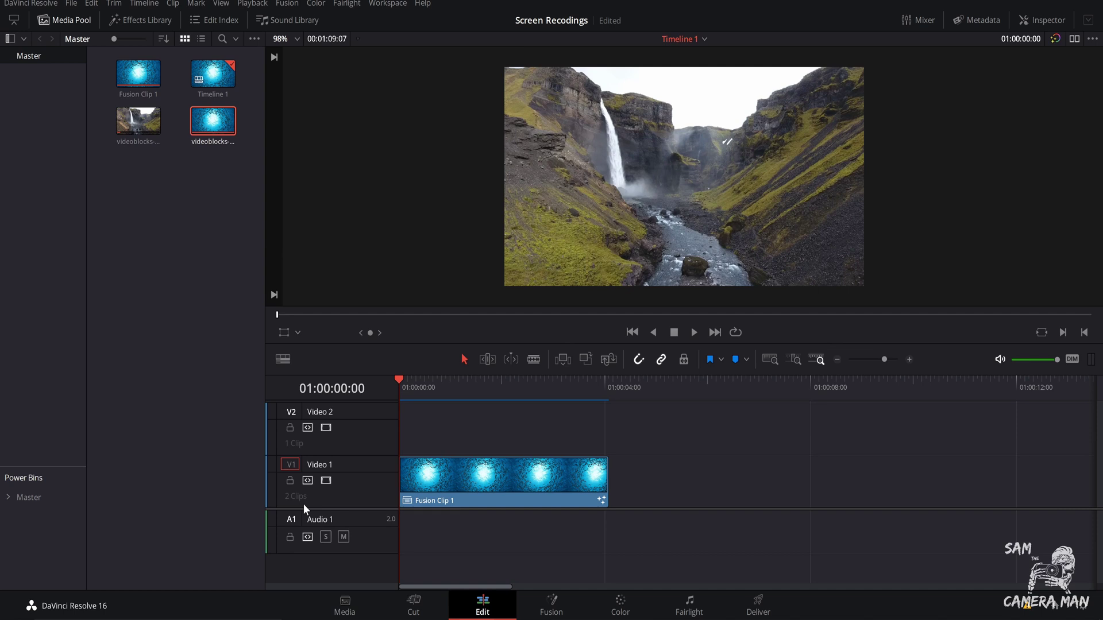
key(space)
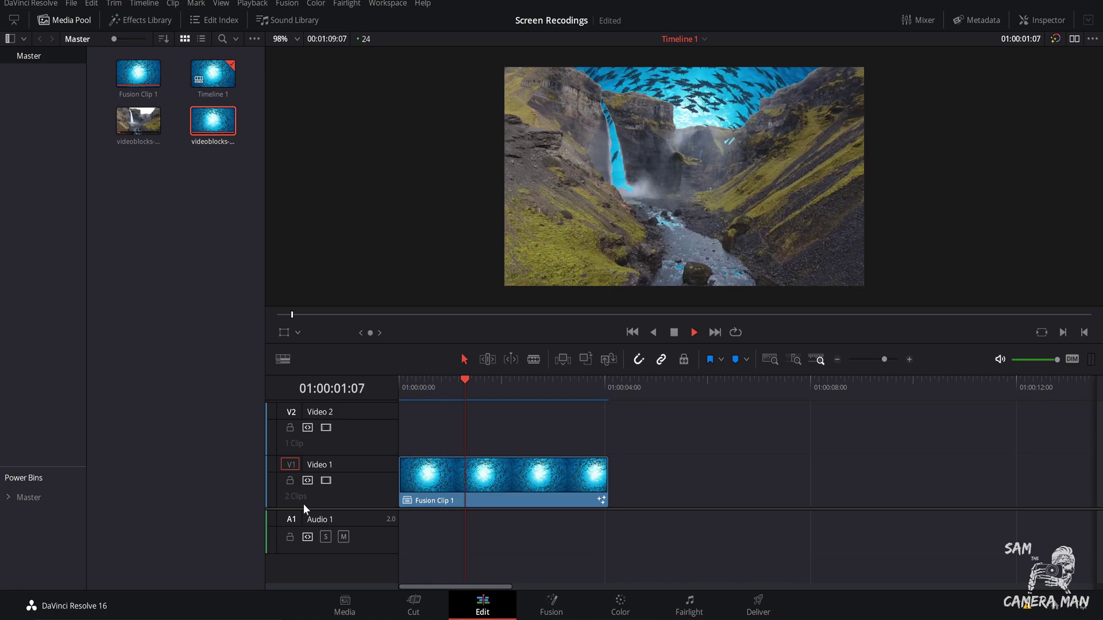